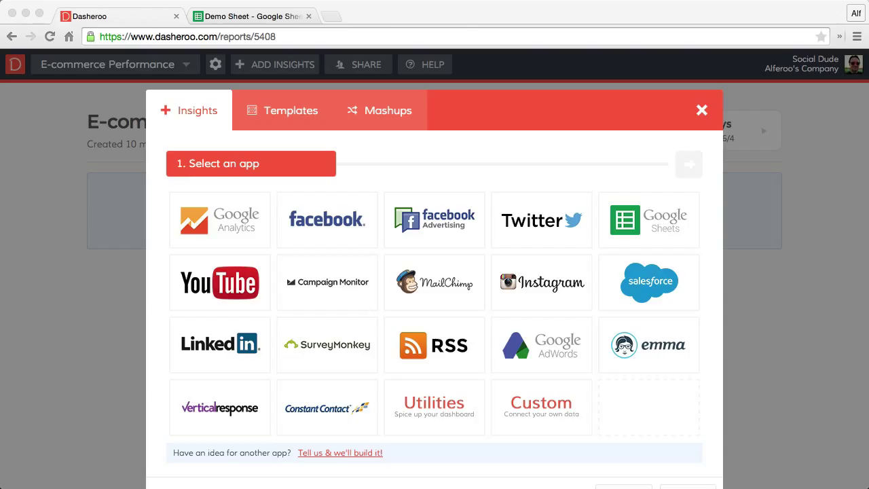
Bring up the Demo Sheet spreadsheet's Daily Metrics data next to Dasheroo
left_click(254, 20)
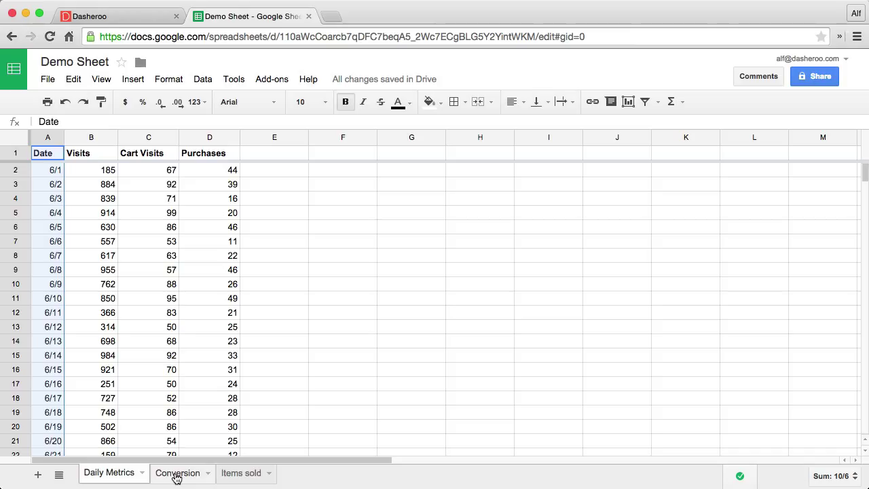
View the Conversion sheet, then the Items sold sheet totalling 852 items
left_click(175, 475)
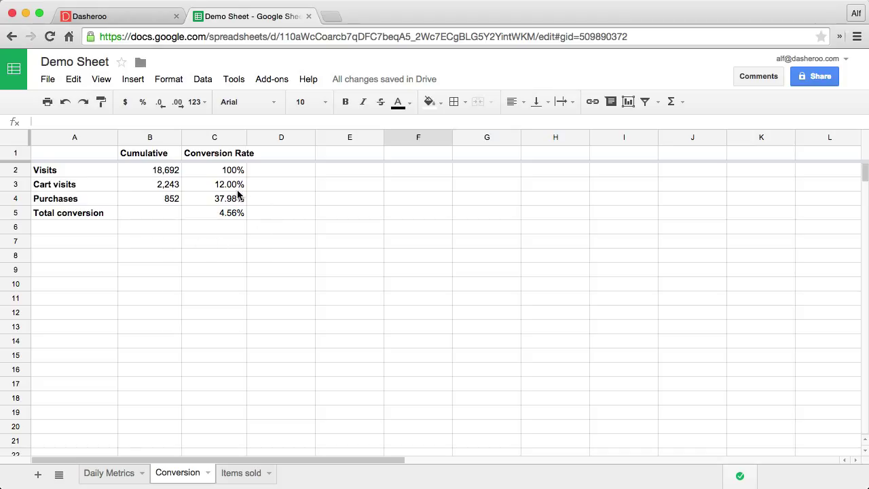
left_click(235, 474)
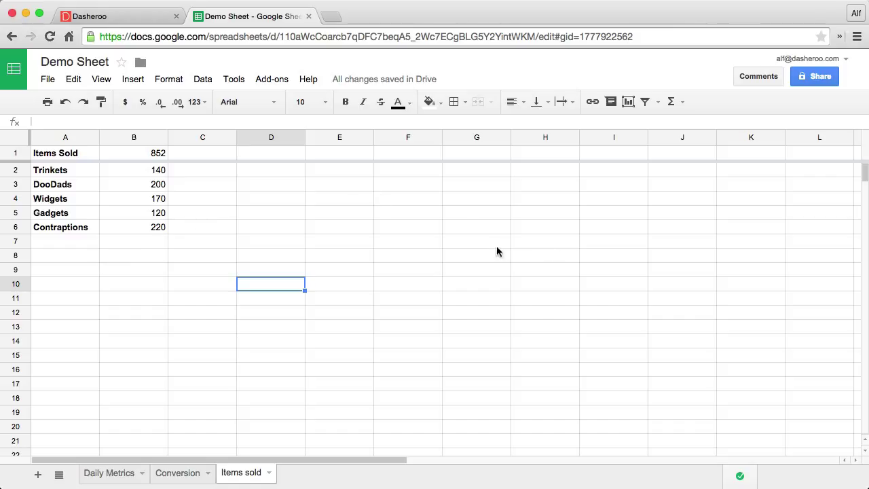
Add a Google Sheets Line chart insight to the E-commerce Performance dashboard with the account linked
left_click(116, 22)
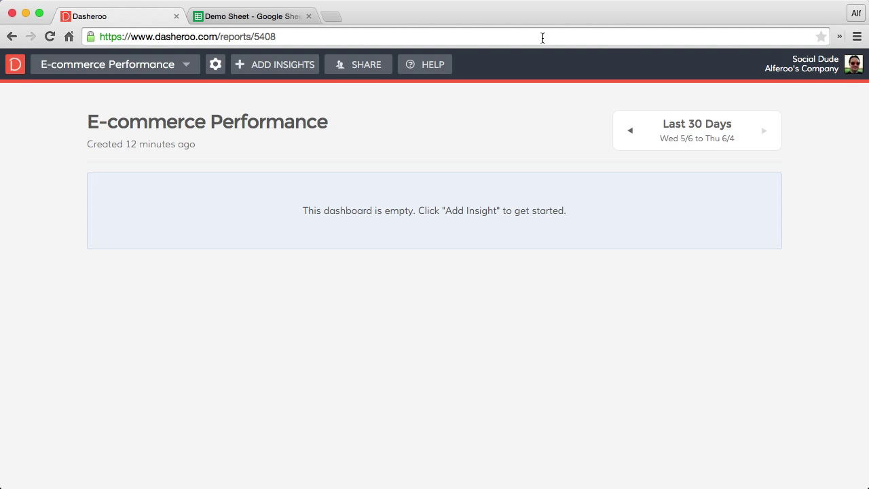
left_click(271, 68)
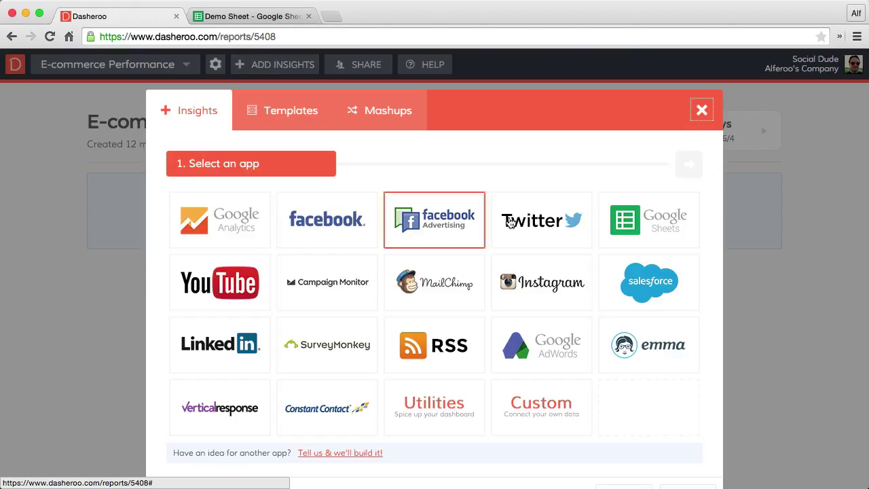
left_click(658, 220)
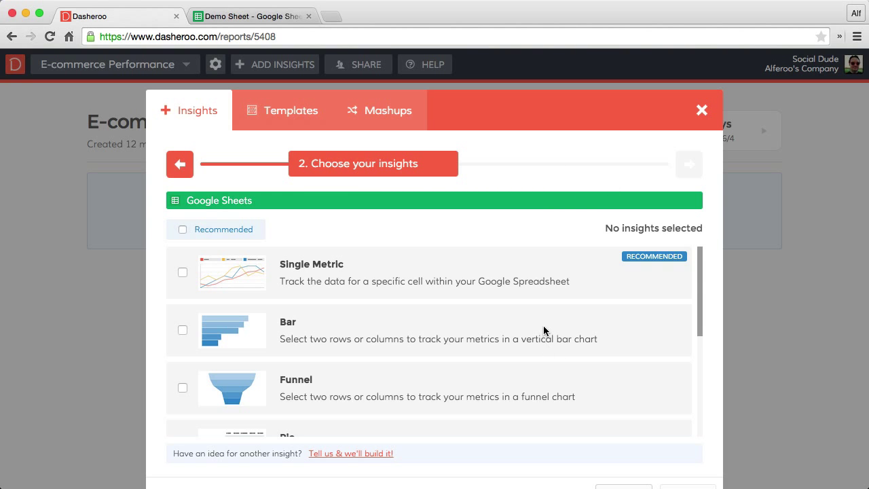
scroll(543, 325, "down", 5)
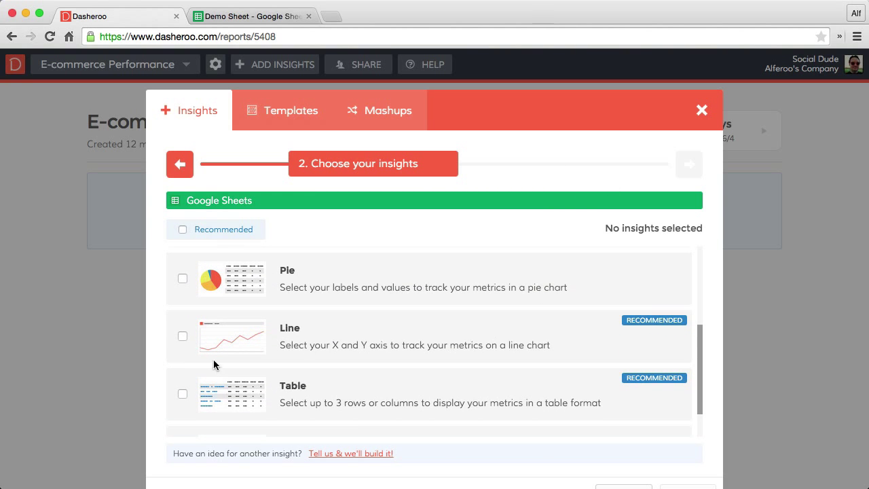
left_click(181, 336)
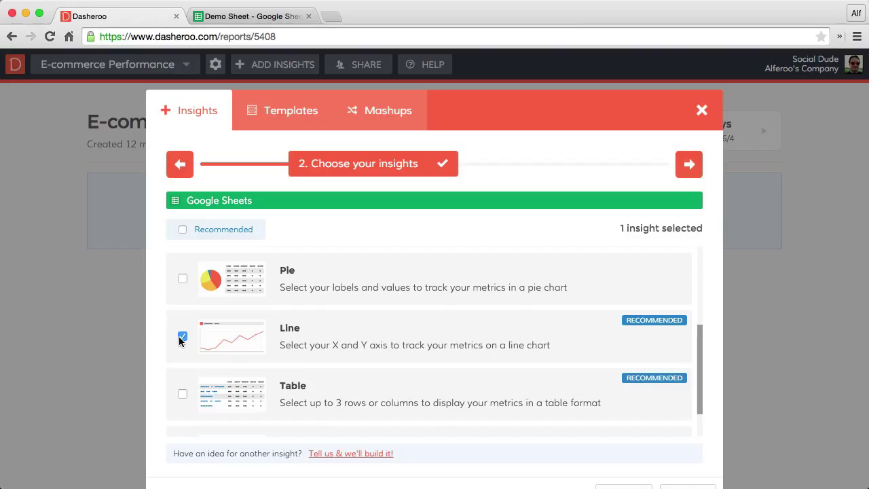
left_click(687, 173)
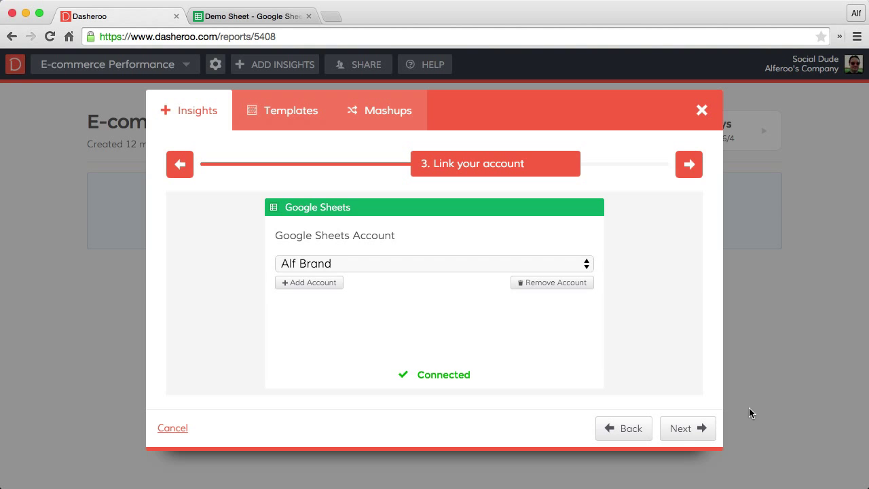
left_click(690, 429)
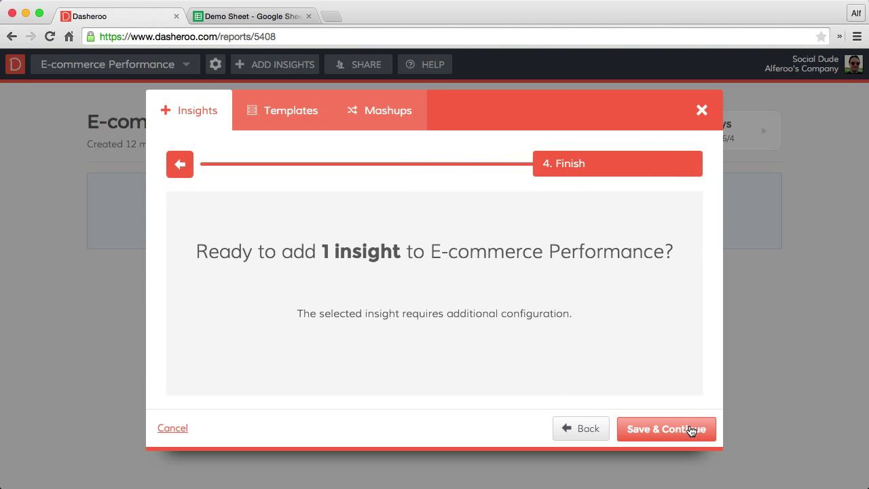
left_click(690, 430)
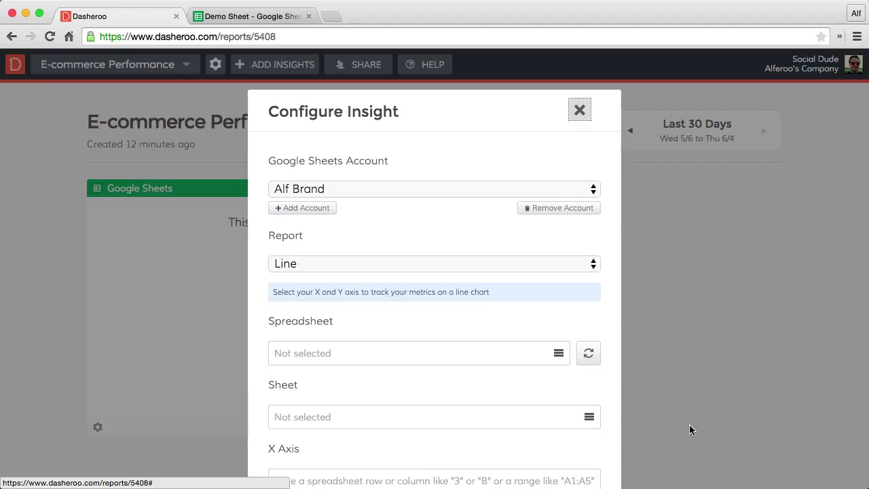
Set the line chart's source to the Demo Sheet spreadsheet, Daily Metrics sheet
scroll(483, 230, "down", 3)
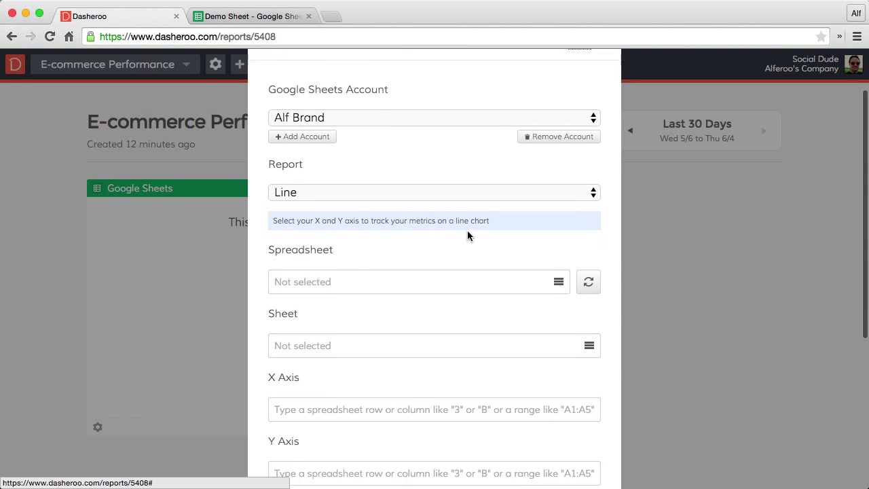
scroll(467, 236, "down", 2)
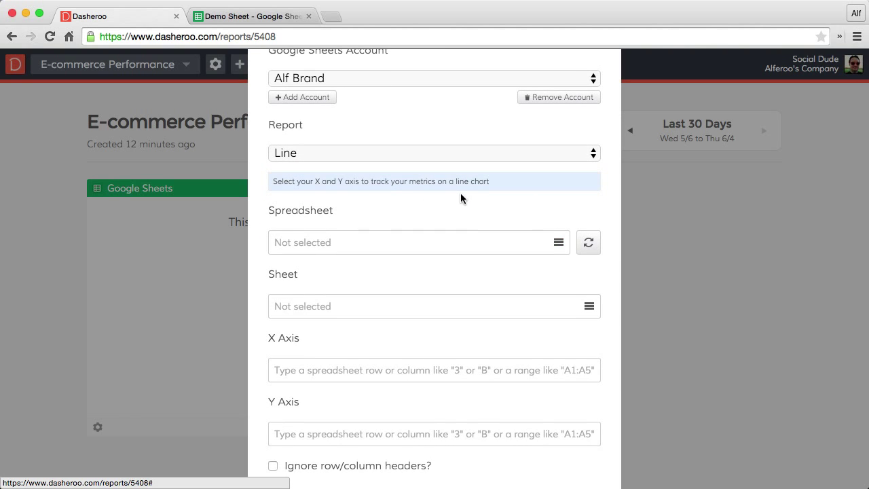
scroll(460, 197, "down", 2)
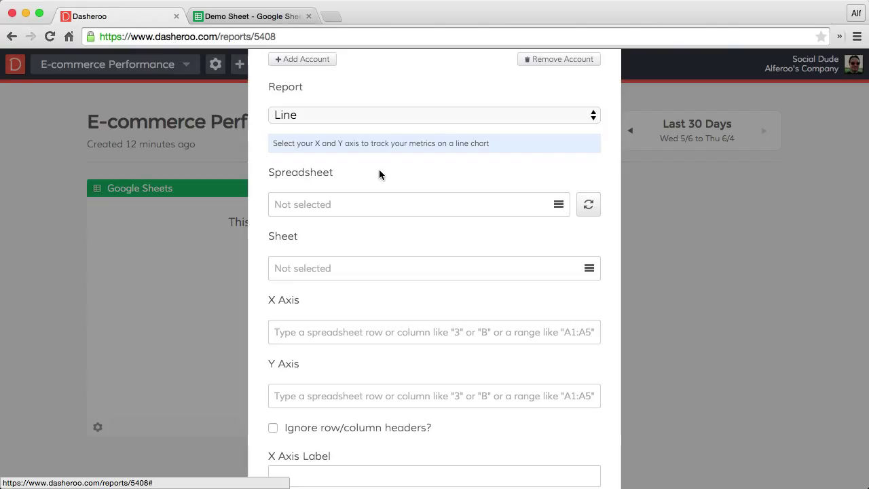
left_click(558, 208)
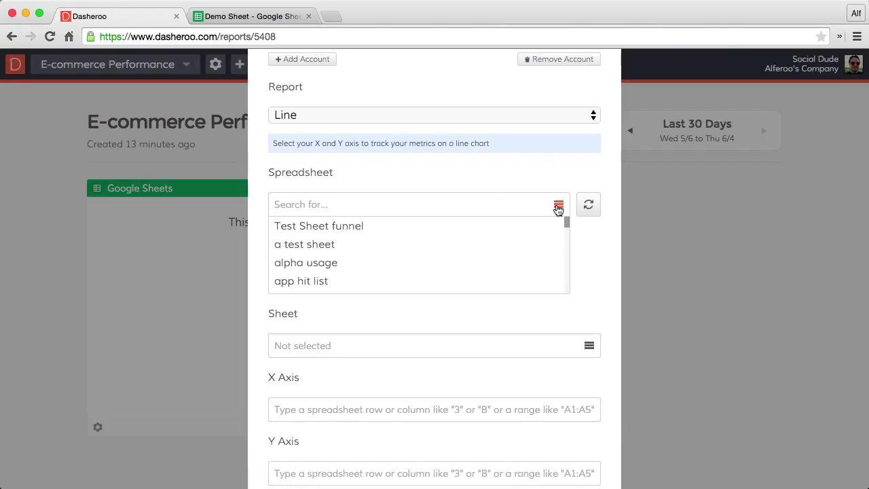
type("dem")
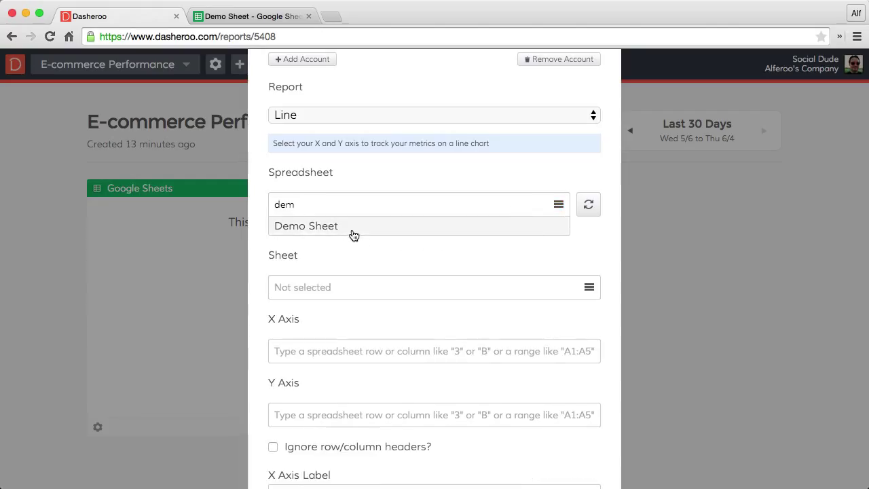
left_click(353, 230)
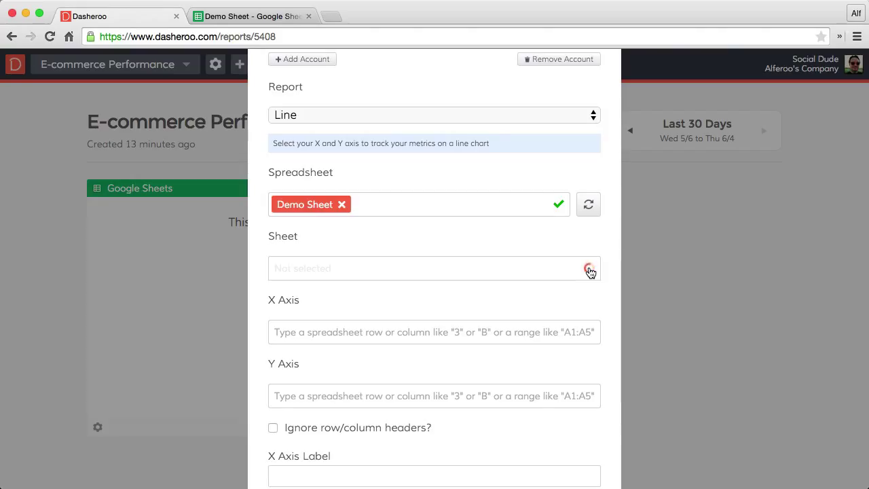
left_click(590, 271)
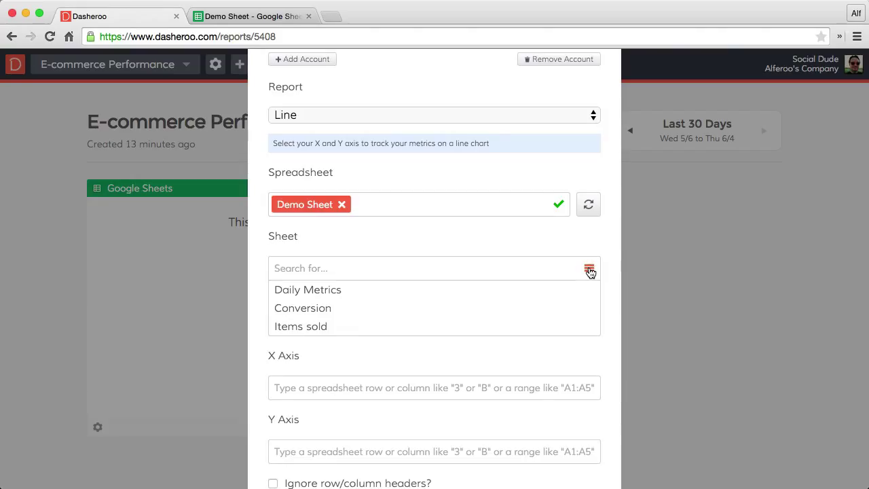
left_click(443, 290)
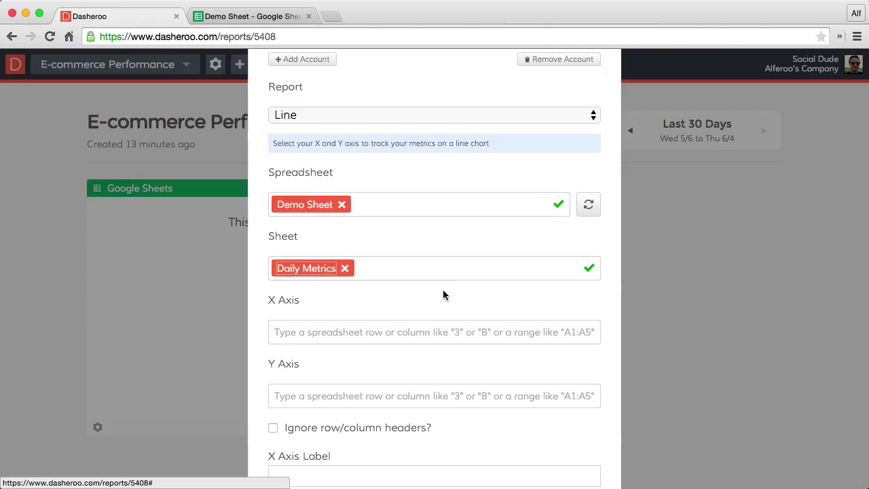
scroll(460, 246, "down", 3)
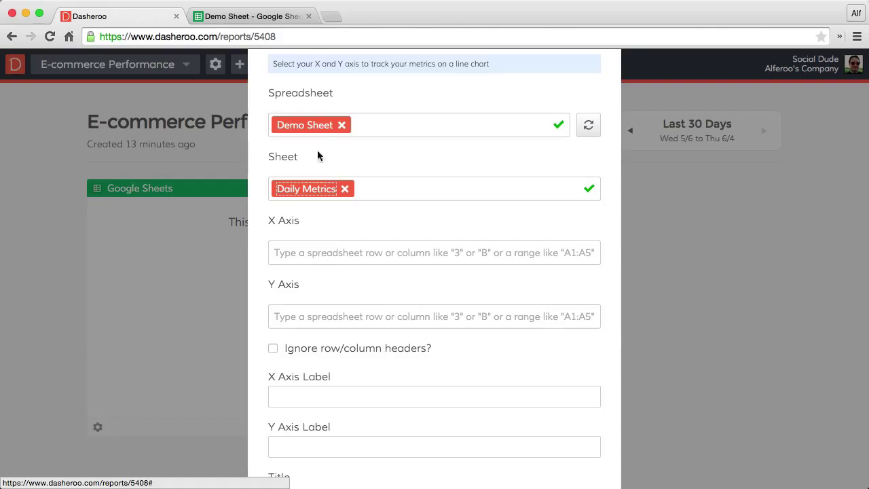
Check Daily Metrics' layout: dates in column A, Visits, Cart Visits, Purchases in B–D
left_click(246, 20)
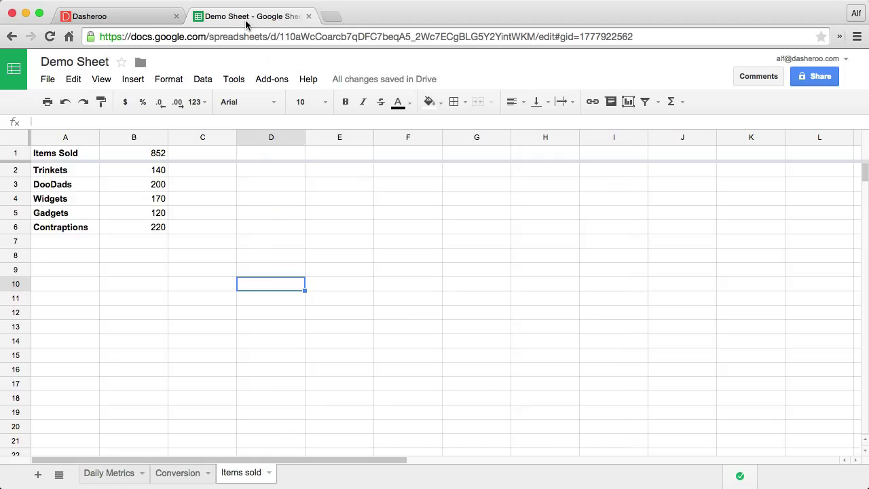
left_click(110, 474)
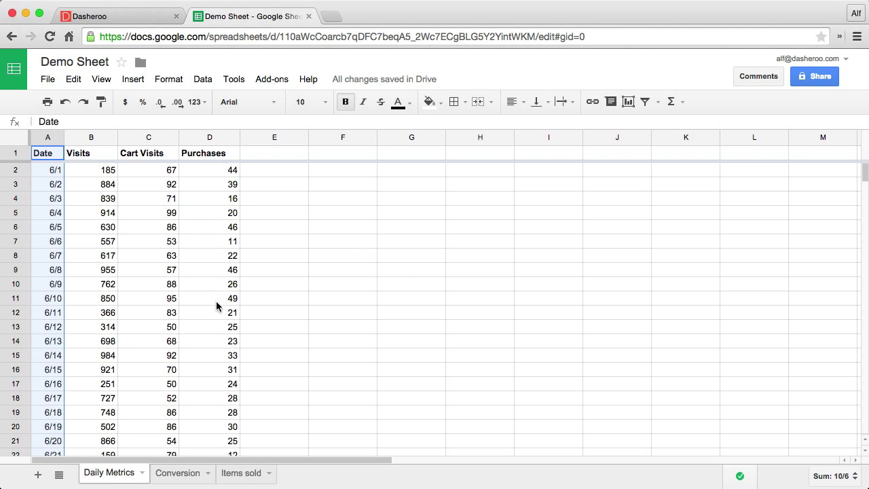
scroll(47, 374, "right", 1)
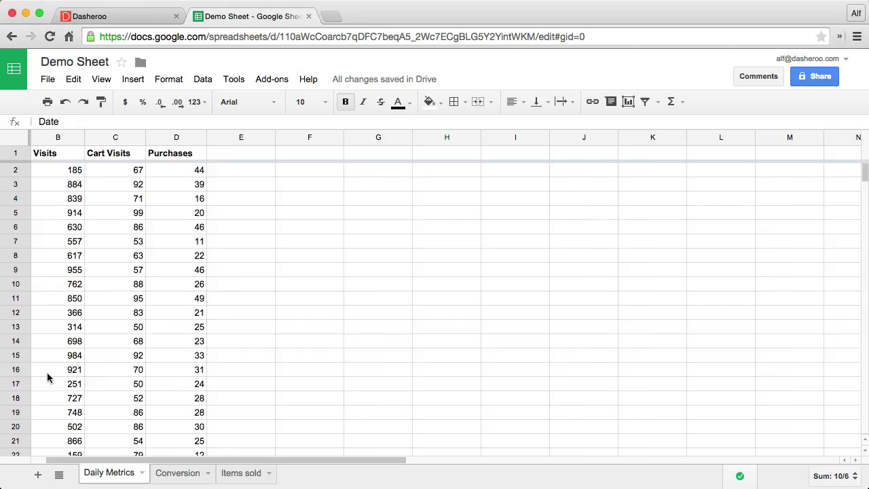
scroll(107, 329, "left", 1)
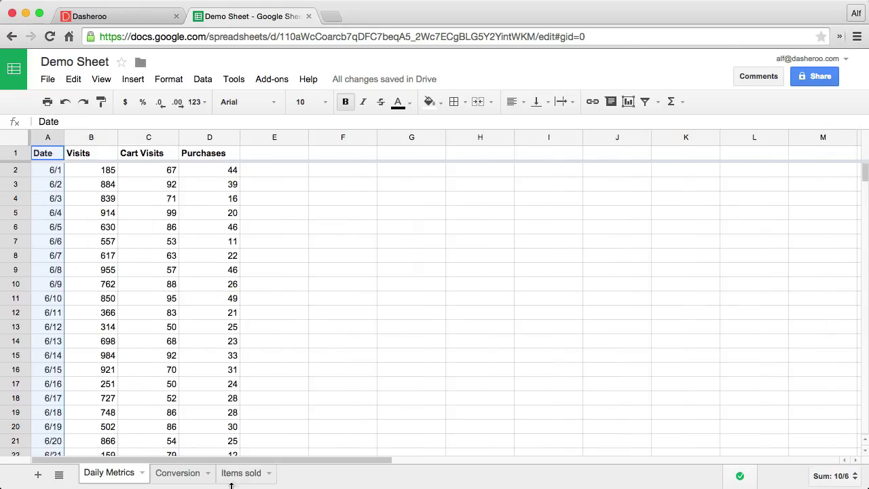
Set the line chart's X axis to column a and Y axis to column d, ignoring headers
left_click(141, 21)
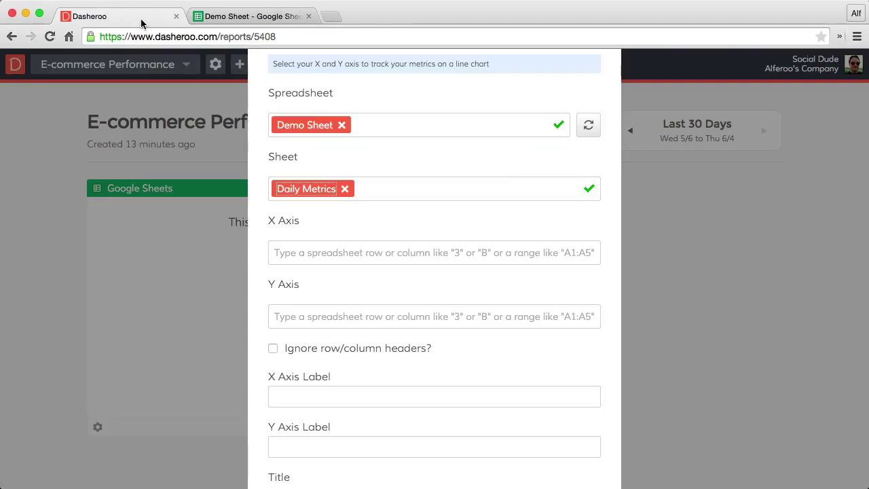
scroll(381, 330, "up", 1)
scroll(384, 333, "down", 2)
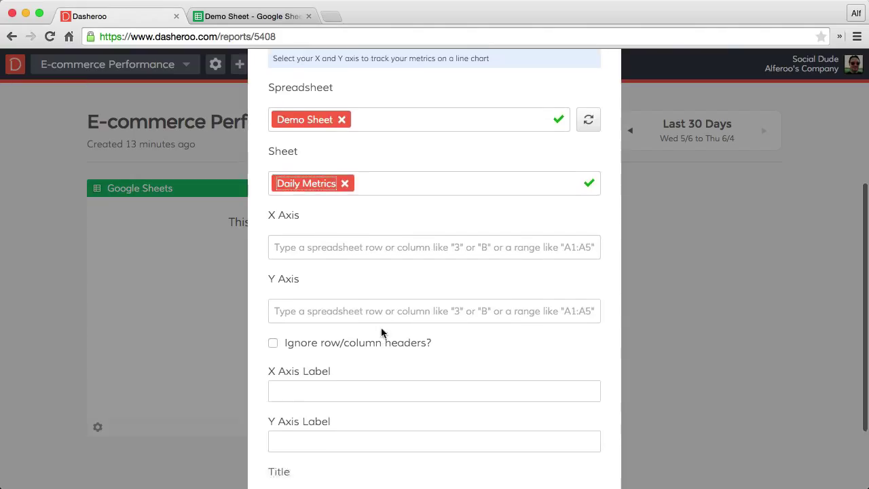
left_click(310, 240)
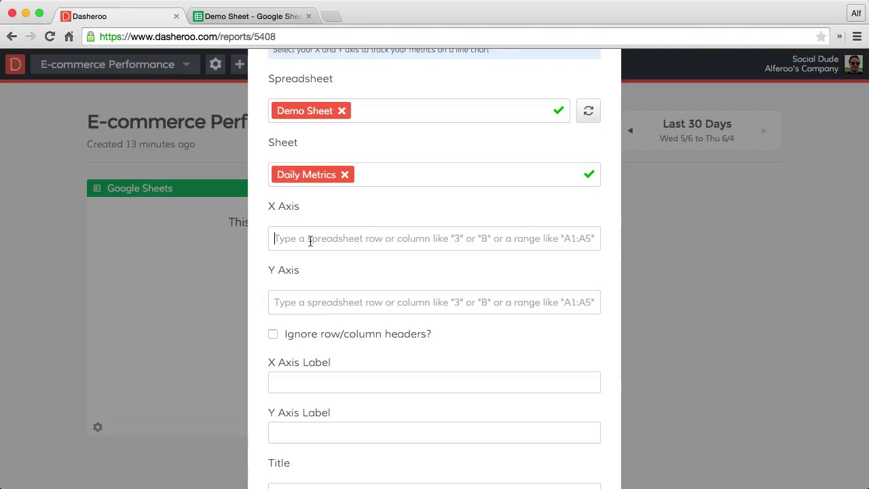
type("a")
key("Tab")
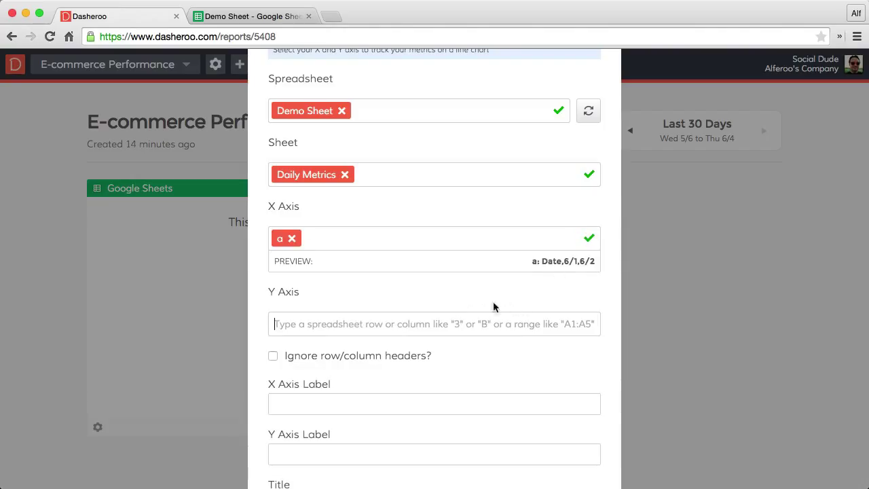
type("d")
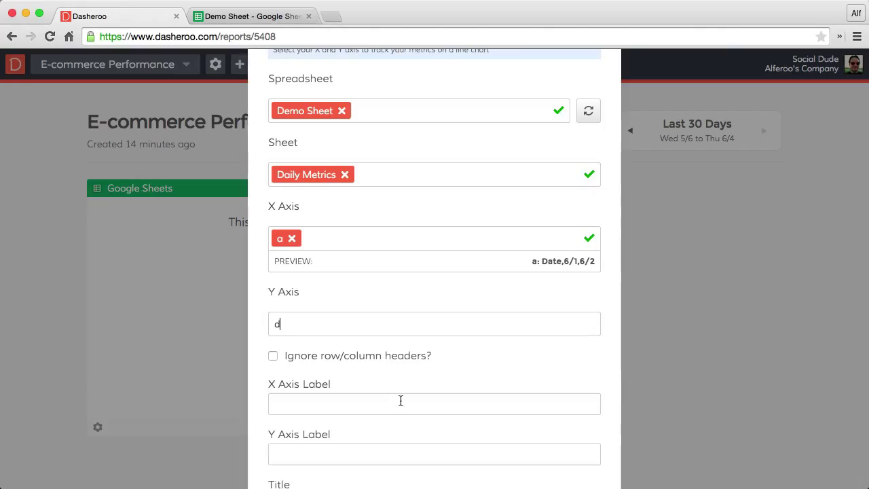
key("Tab")
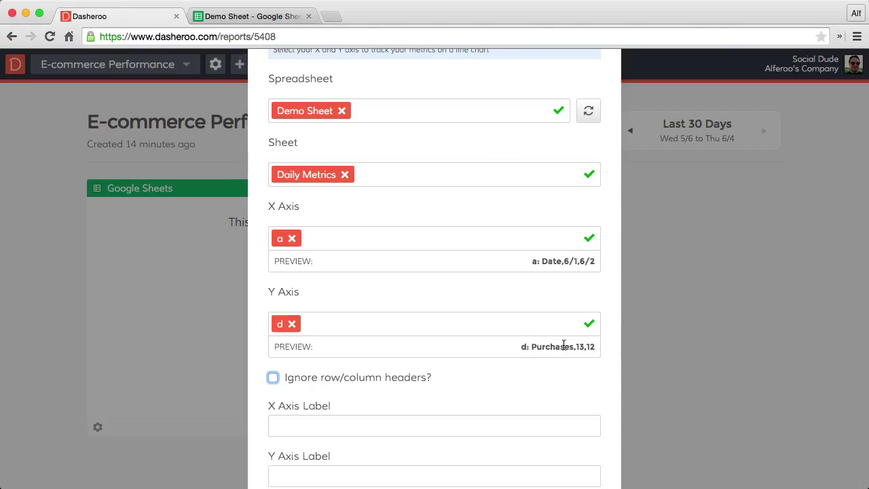
scroll(550, 378, "down", 2)
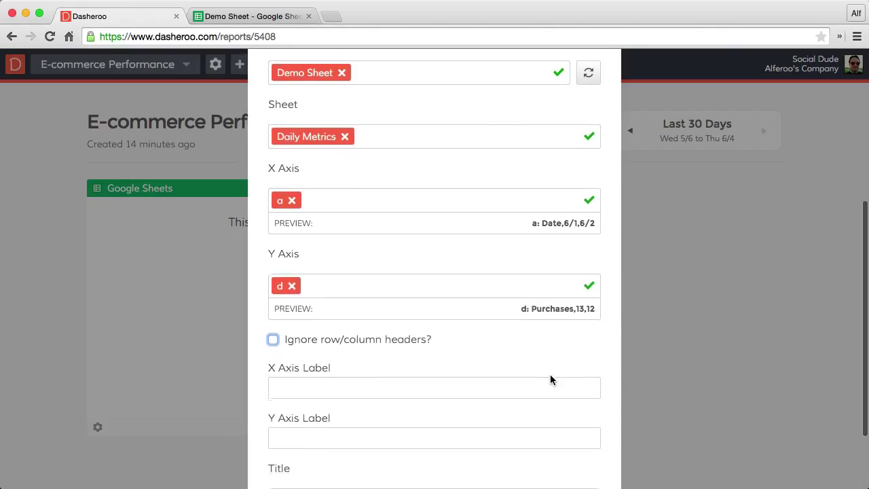
left_click(273, 319)
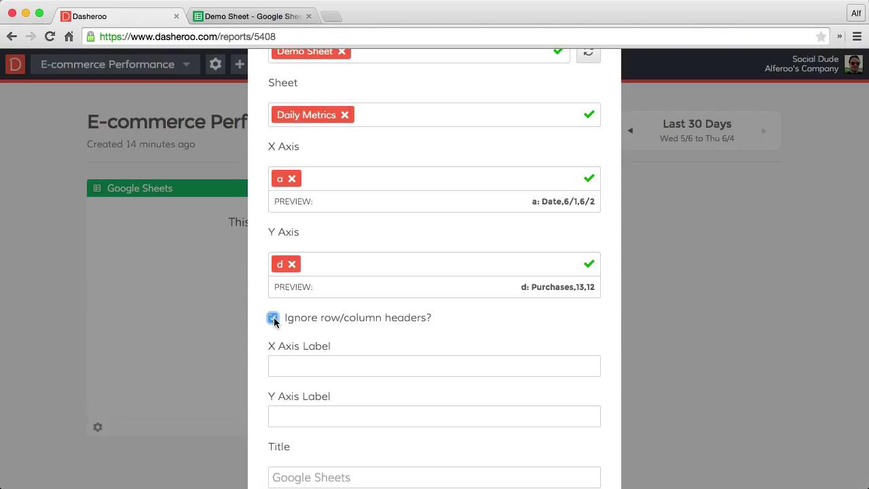
Label the axes Date and Purchases, title the chart 'Shop Purchases', and connect it
scroll(562, 347, "down", 1)
left_click(326, 338)
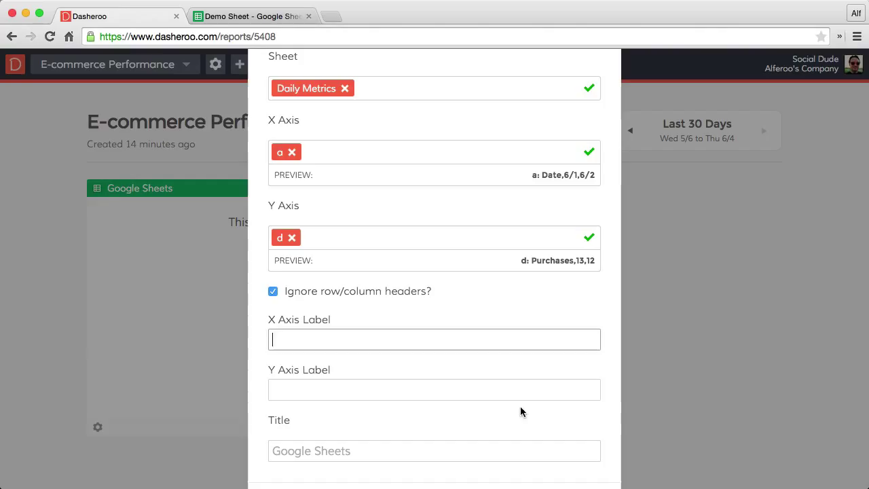
type("Date")
key("Tab")
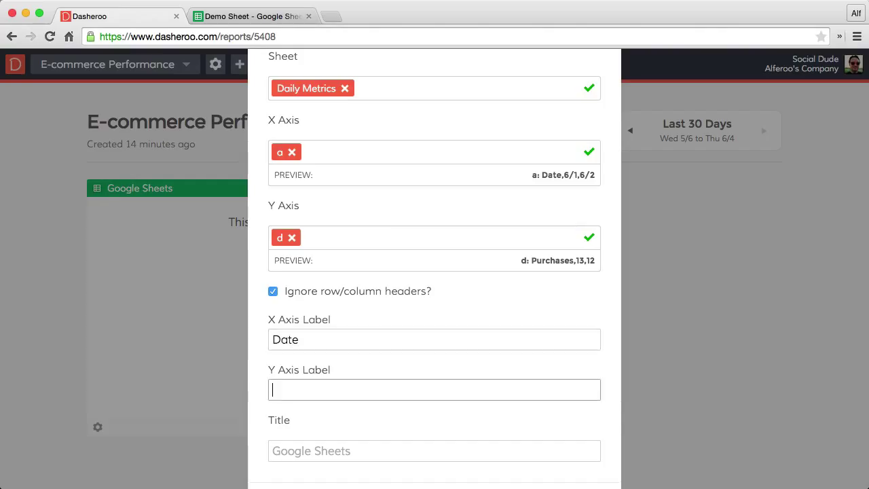
type("Purchases")
scroll(334, 393, "down", 2)
left_click(335, 404)
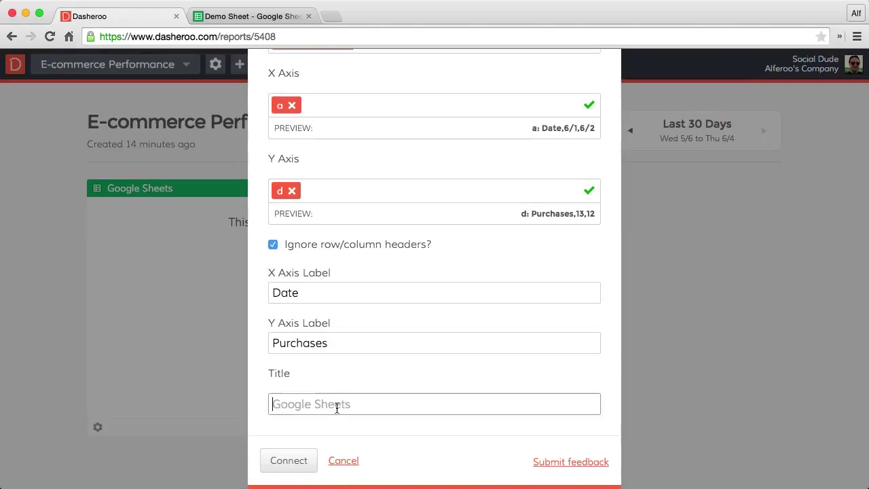
type("Shop Pu")
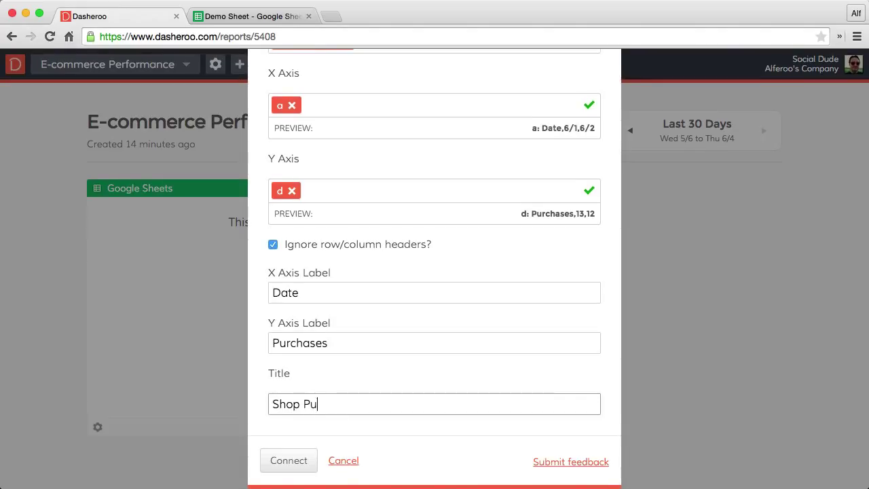
type("hases")
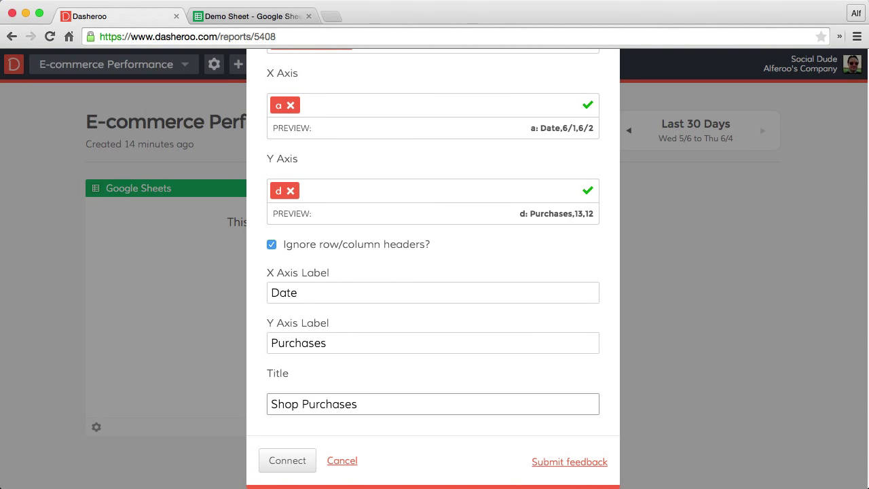
left_click(281, 461)
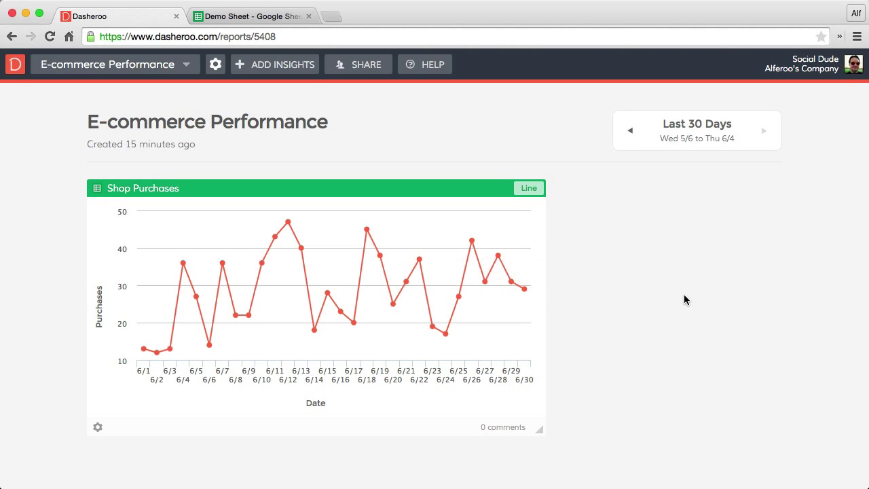
Add a Google Sheets Funnel chart insight to the dashboard
left_click(277, 71)
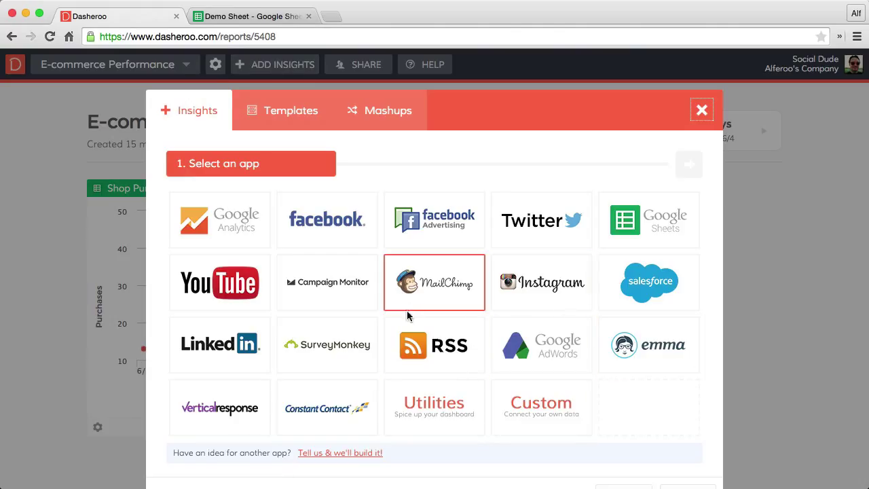
left_click(663, 238)
scroll(262, 353, "down", 2)
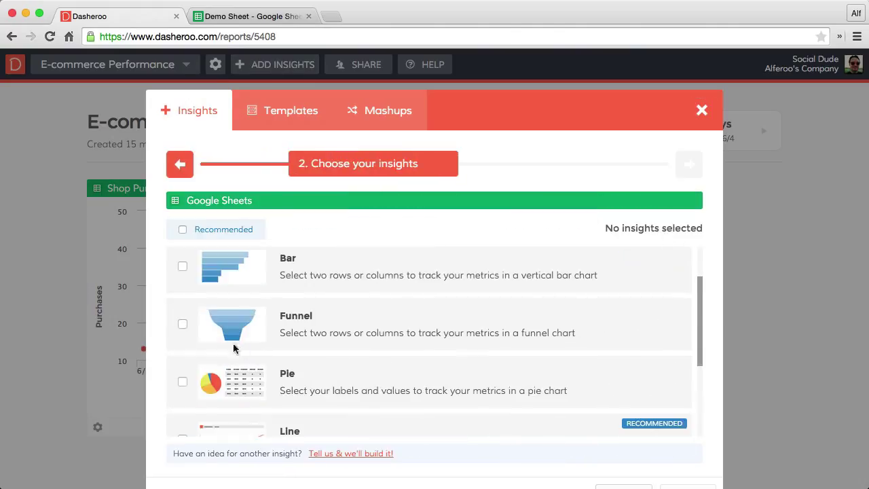
left_click(181, 328)
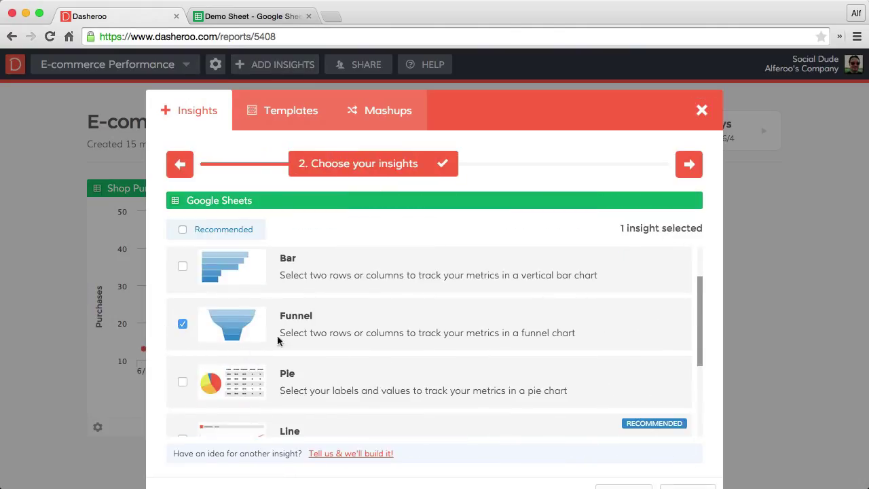
left_click(687, 169)
left_click(701, 432)
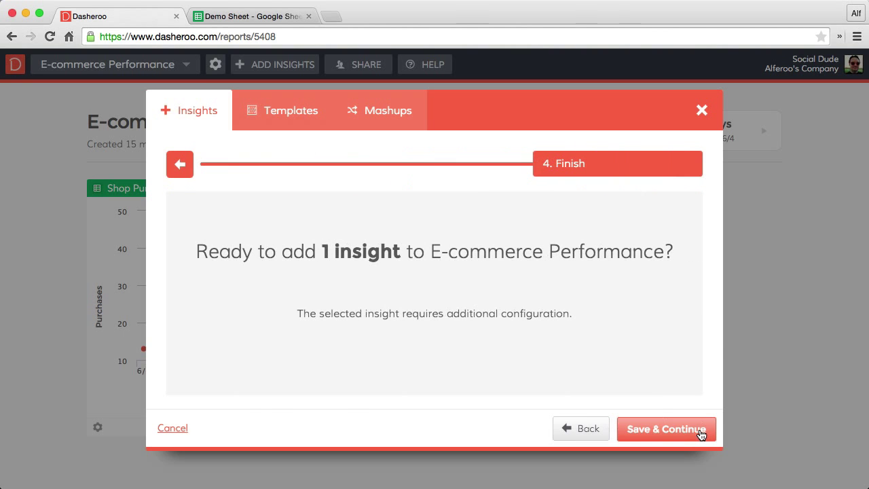
left_click(699, 430)
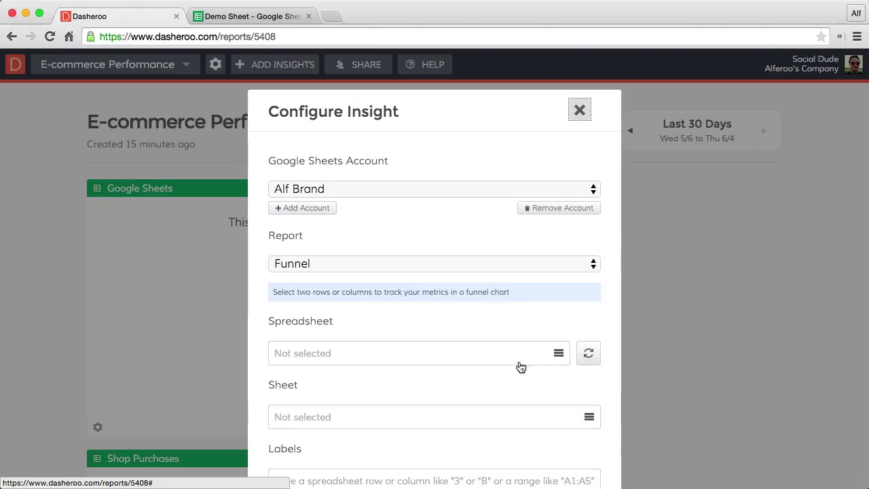
Point the funnel at Demo Sheet's Conversion sheet, then bring up the spreadsheet
scroll(529, 350, "down", 1)
left_click(558, 330)
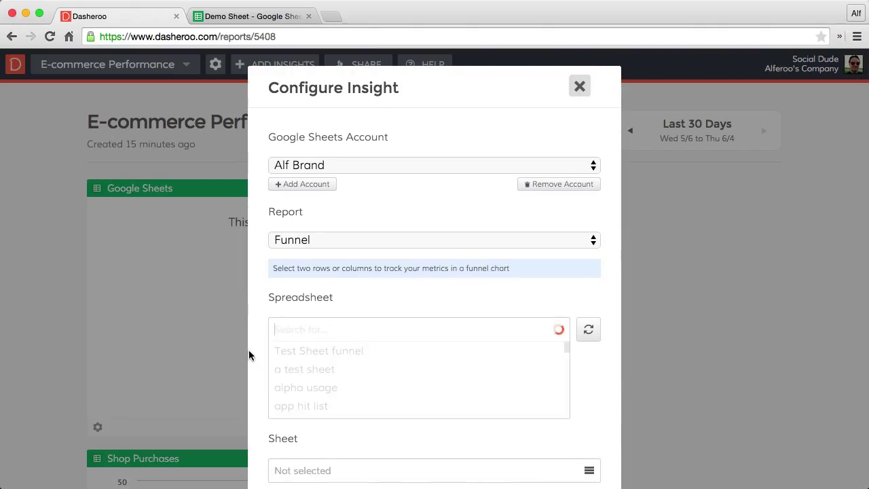
type("dem")
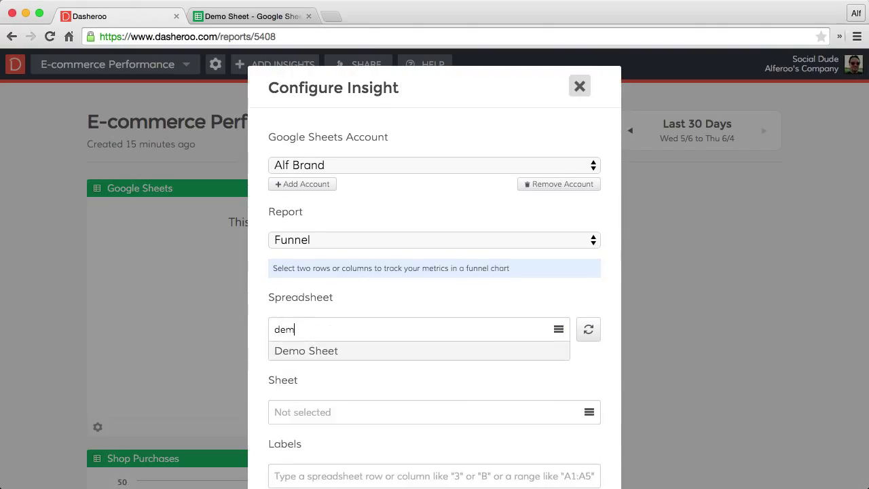
left_click(332, 353)
left_click(589, 394)
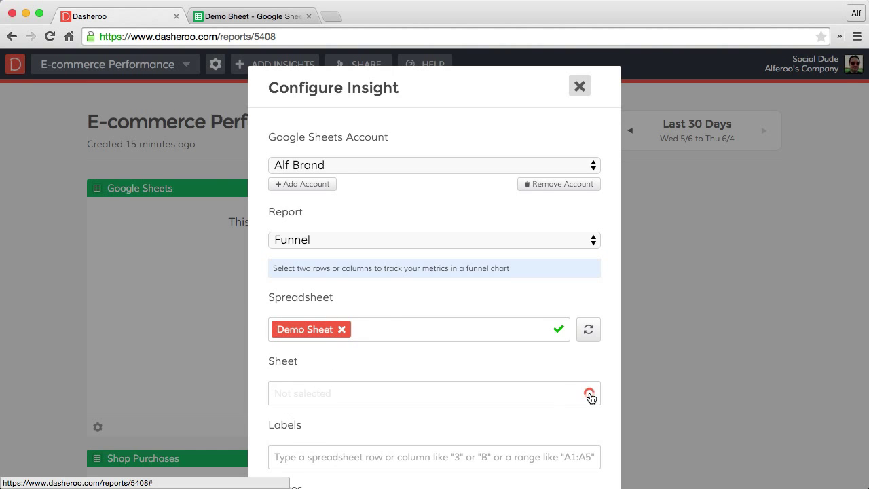
left_click(302, 433)
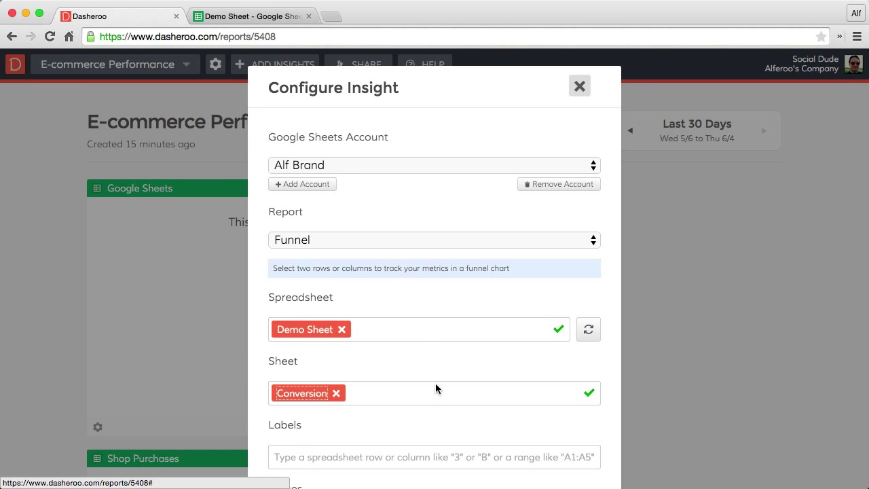
scroll(416, 382, "down", 8)
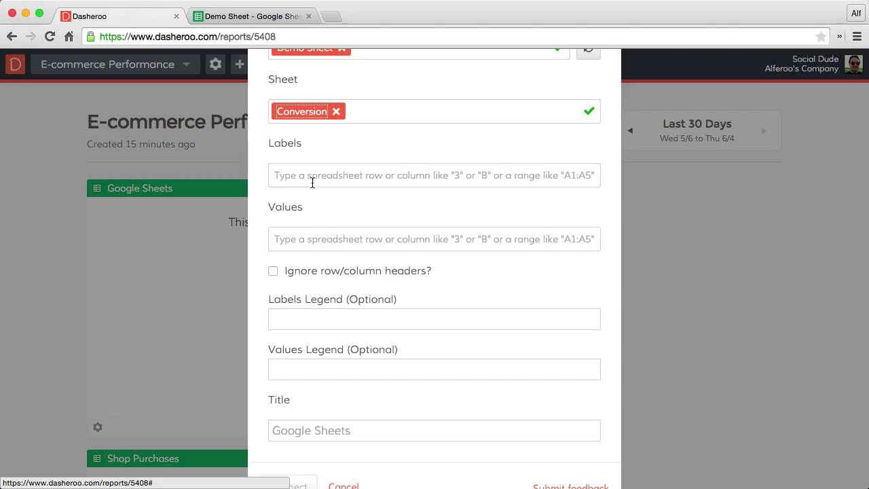
left_click(243, 25)
Open the Conversion sheet showing conversion rates 100%, 12.00% and 37.98%
left_click(171, 472)
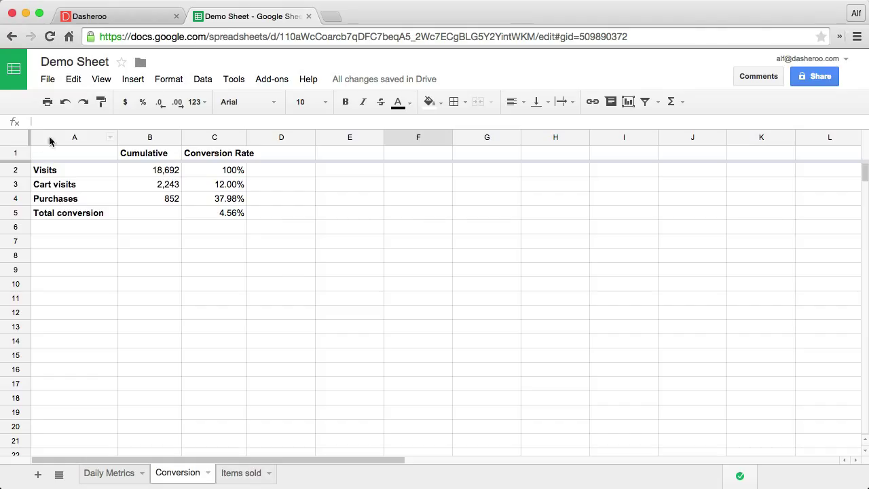
Set the funnel labels to column a and values to column b, then return to Demo Sheet
left_click(150, 23)
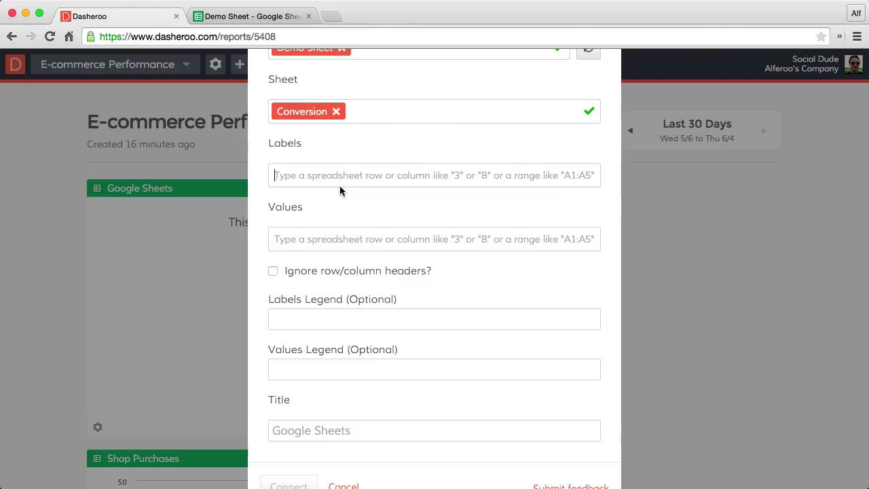
type("a")
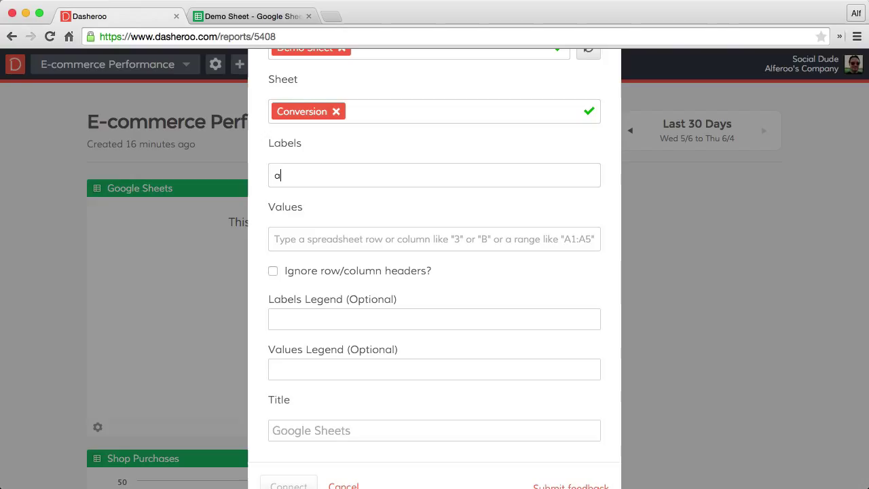
left_click(302, 242)
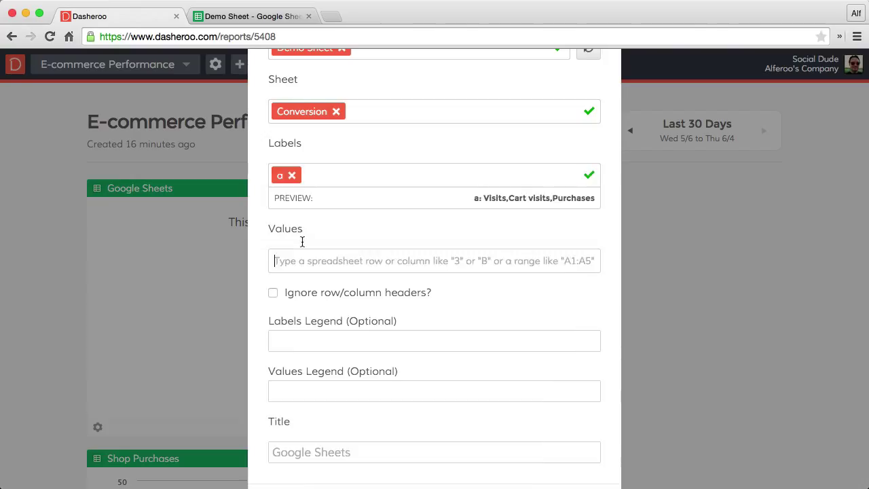
type("b")
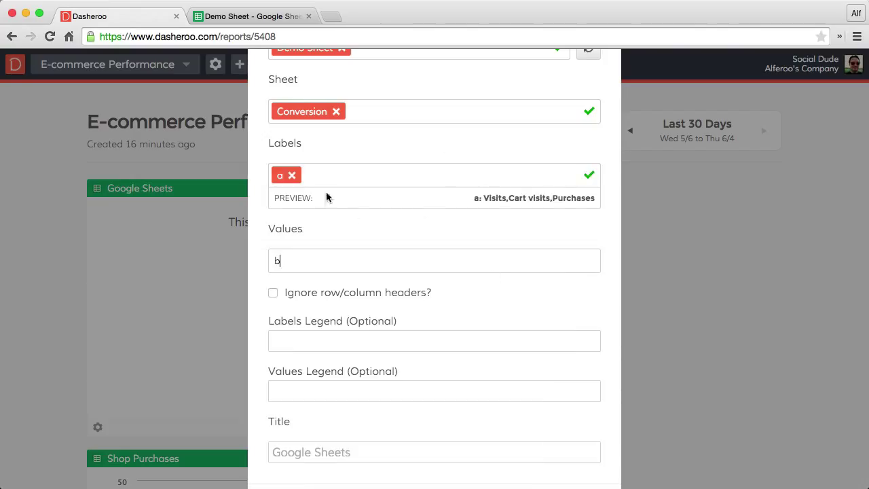
left_click(233, 13)
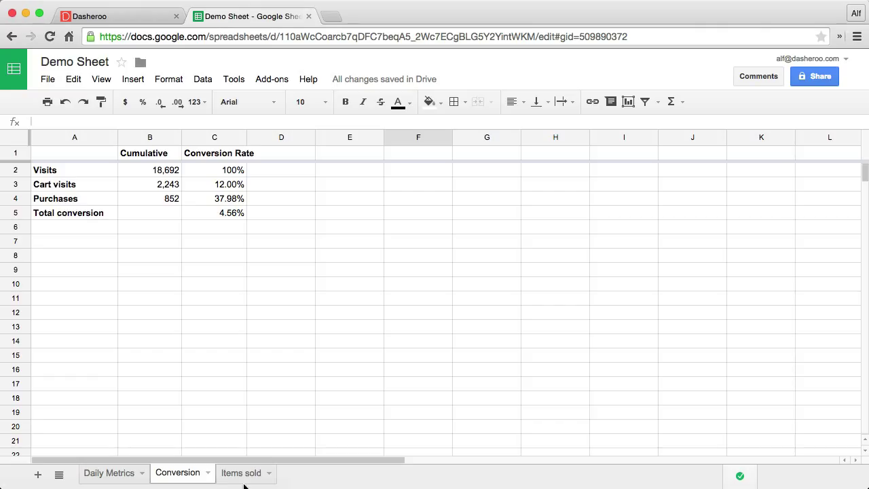
Change the funnel ranges to labels a2:a4 and values b2:b4, titled 'Conversion Funnel'
left_click(129, 16)
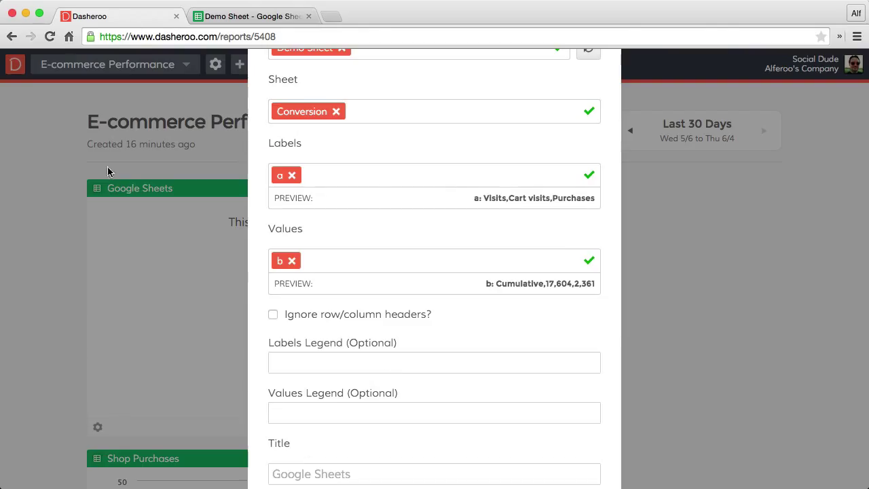
left_click(291, 175)
type("a")
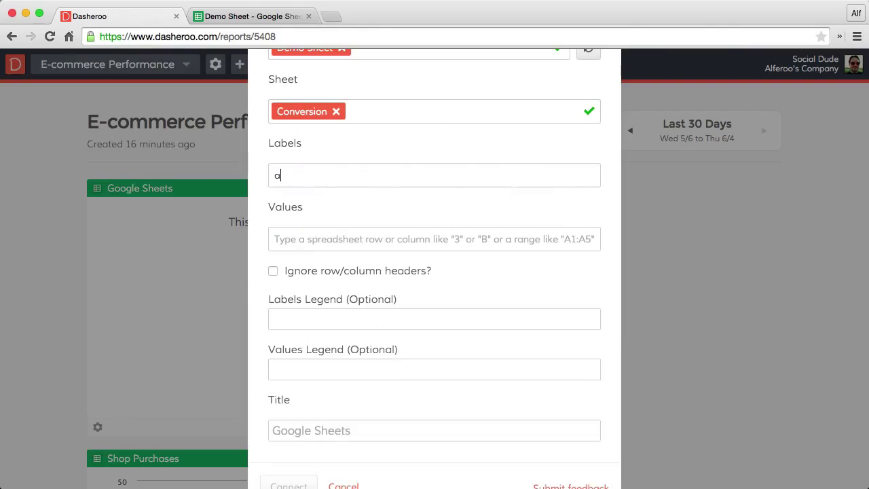
type("2:")
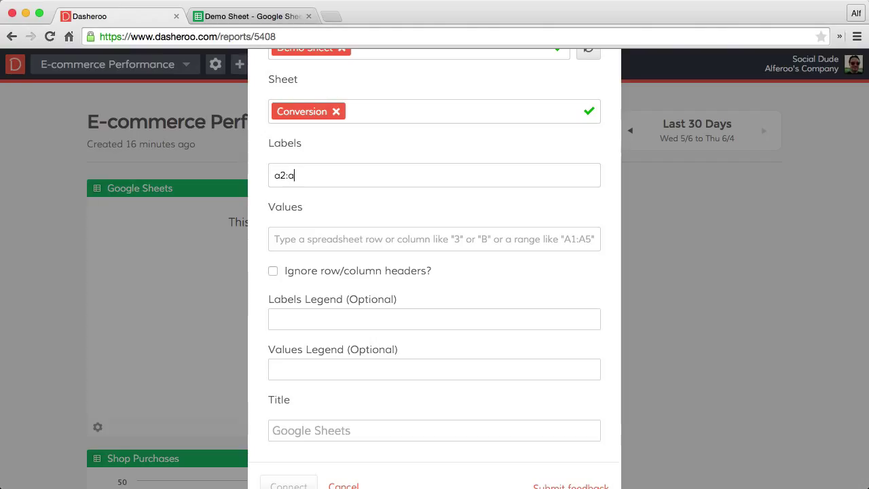
type("a4")
key("Tab")
type("b")
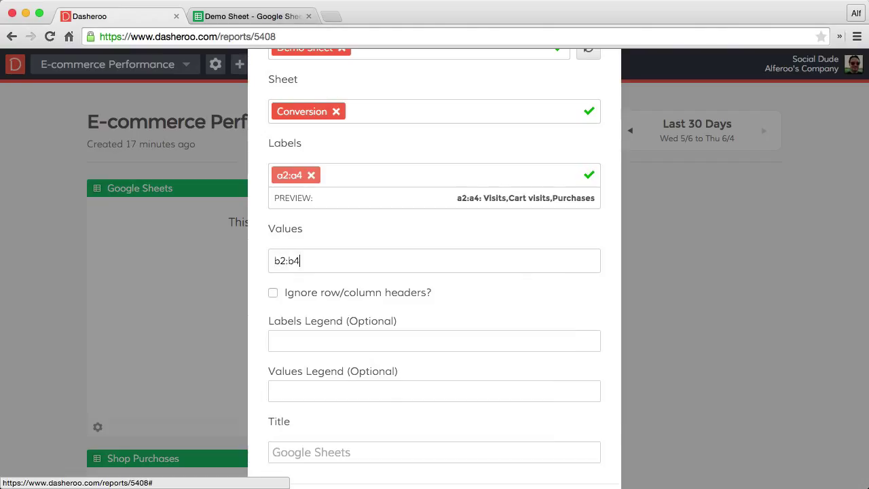
type("2:b4")
key("Tab")
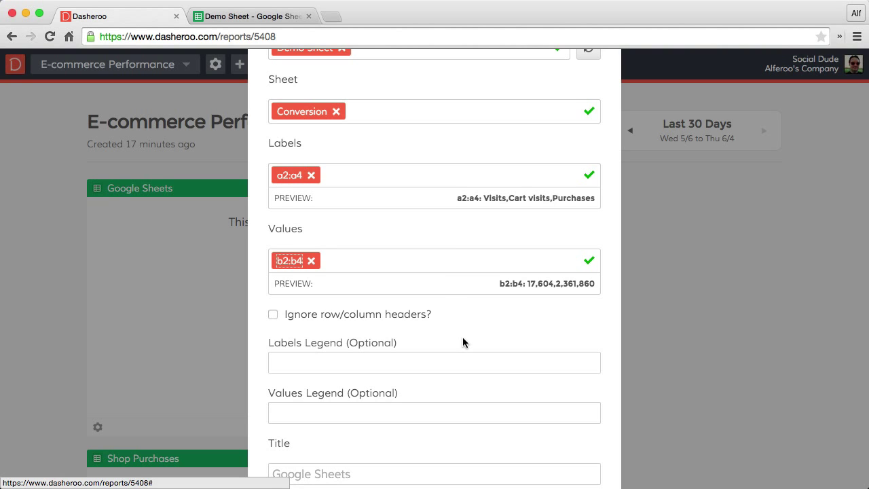
scroll(462, 336, "down", 1)
left_click(308, 332)
scroll(469, 330, "down", 2)
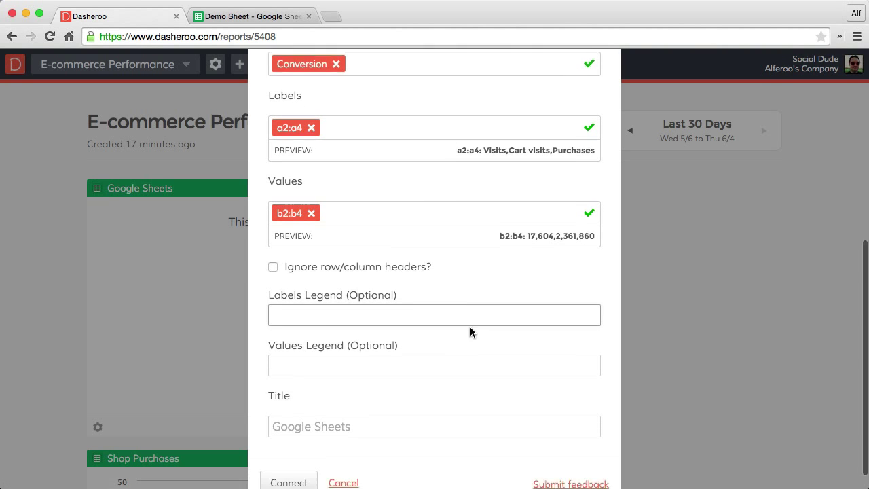
left_click(299, 405)
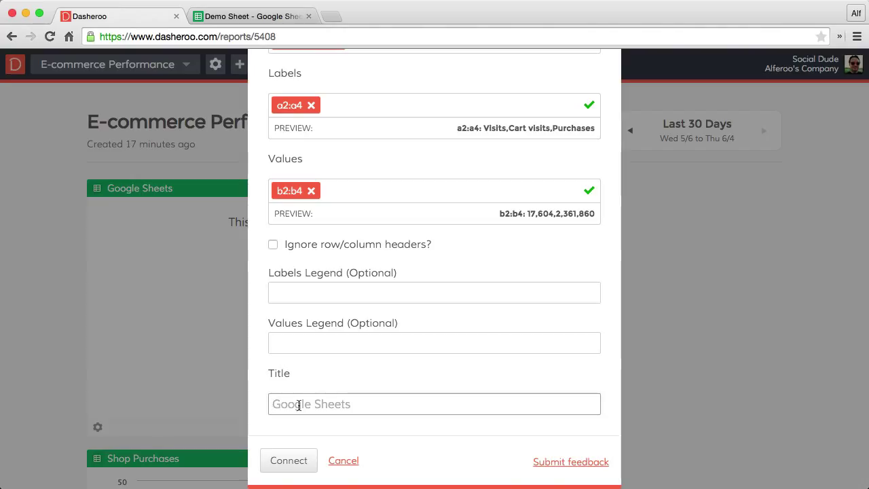
type("Conv")
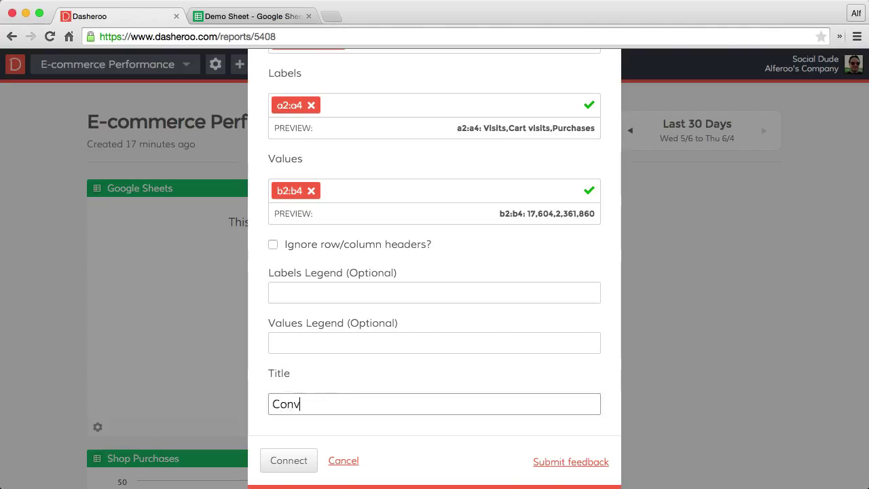
type("ersion Funnel")
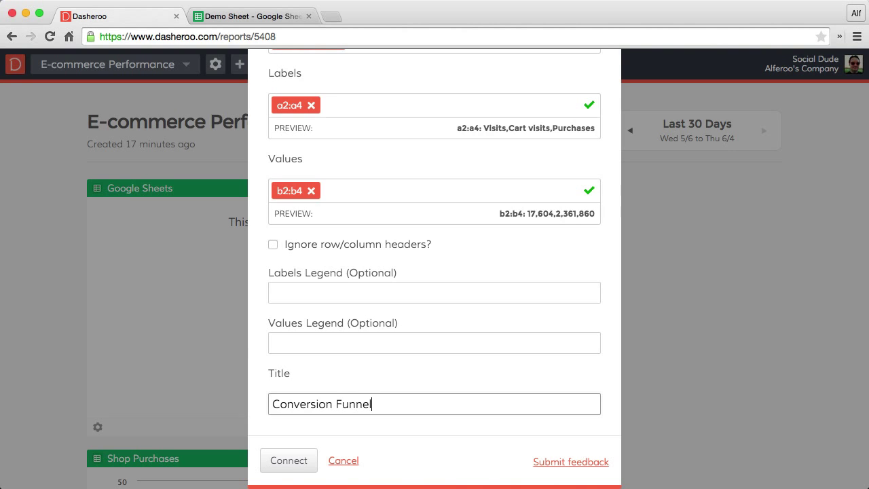
Connect the Conversion Funnel to the dashboard and narrow it from four columns to 3 x 2
left_click(293, 466)
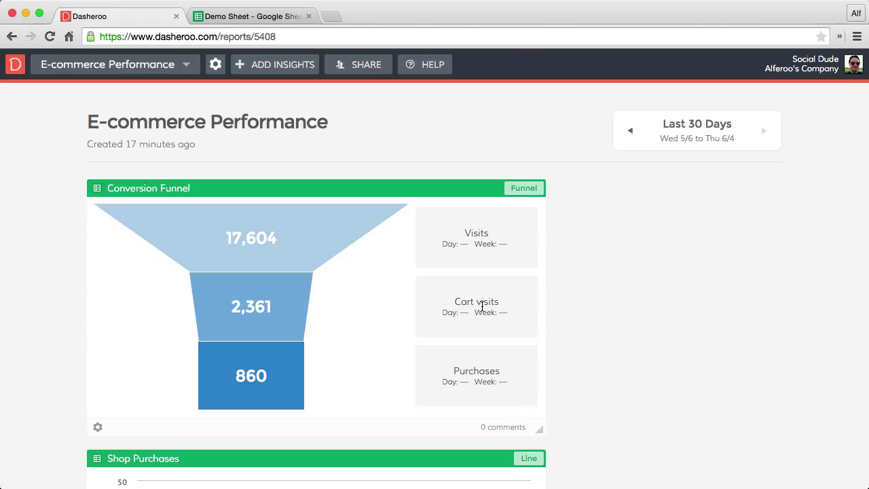
left_click_drag(539, 430, 424, 427)
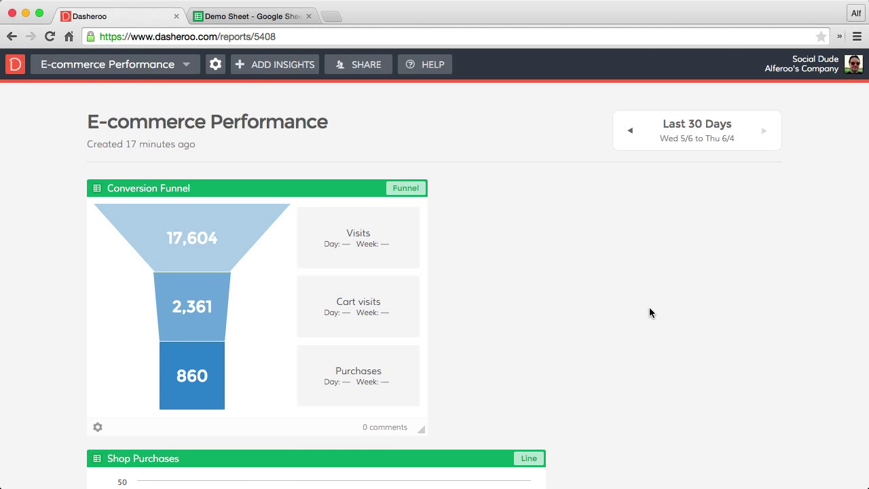
Add a new Google Sheets Funnel insight and save it to reach its configuration
left_click(260, 70)
left_click(644, 217)
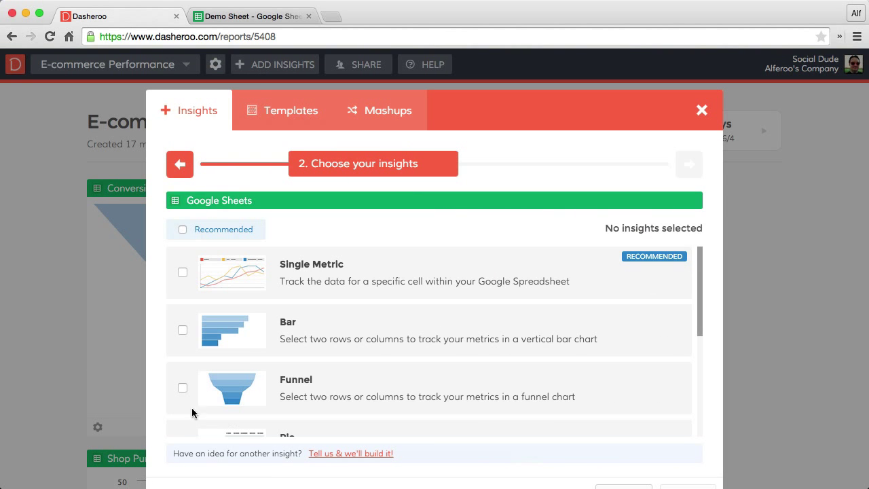
left_click(182, 388)
scroll(523, 392, "down", 2)
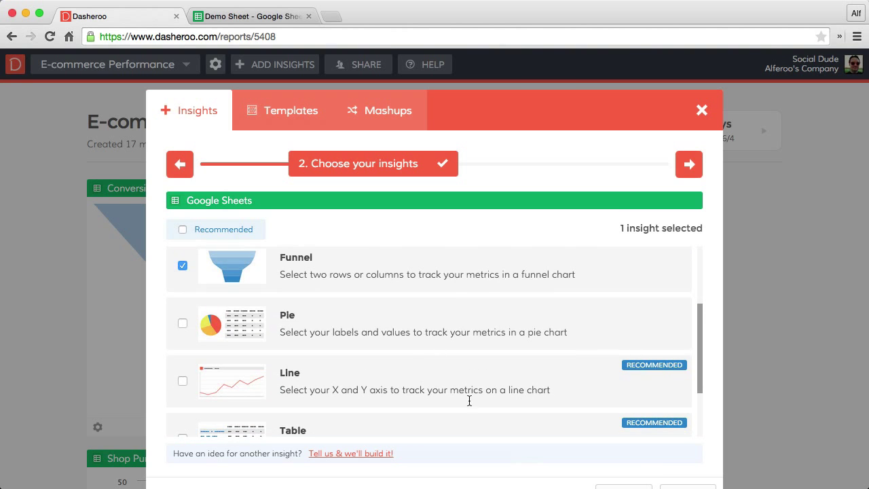
scroll(546, 370, "down", 3)
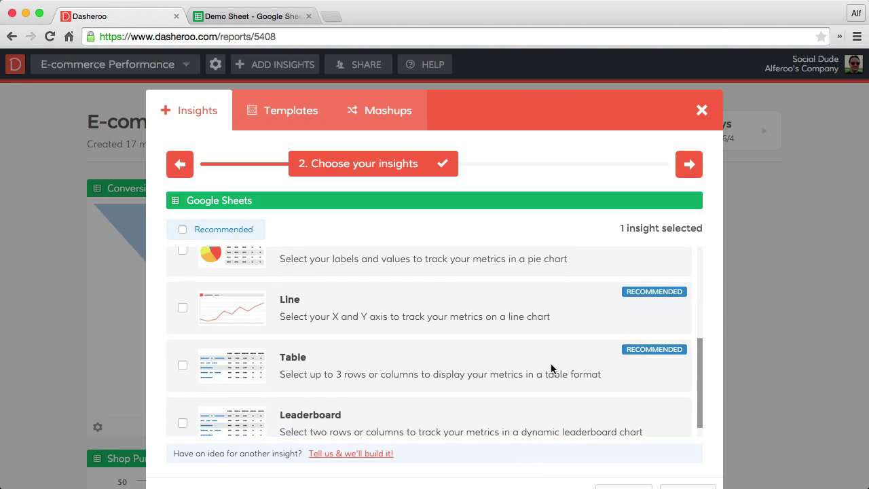
left_click(688, 165)
left_click(683, 428)
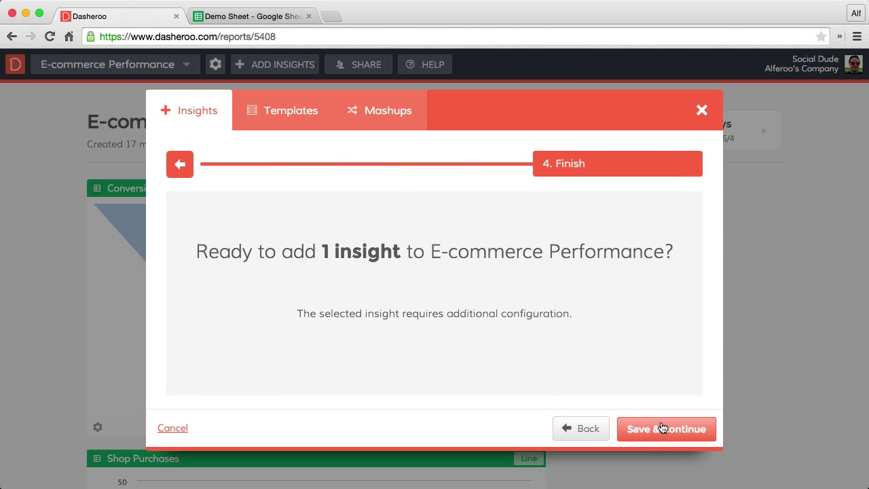
left_click(670, 429)
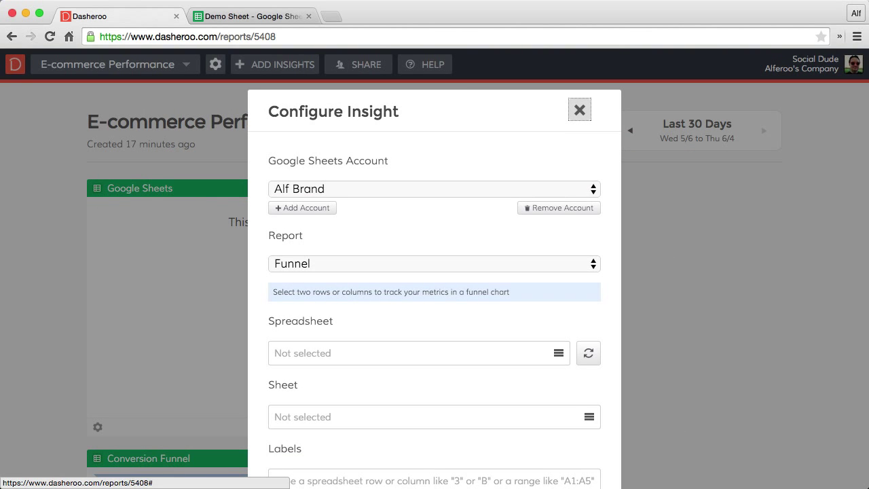
Choose Demo Sheet as the spreadsheet and Conversion as the sheet
scroll(287, 309, "down", 3)
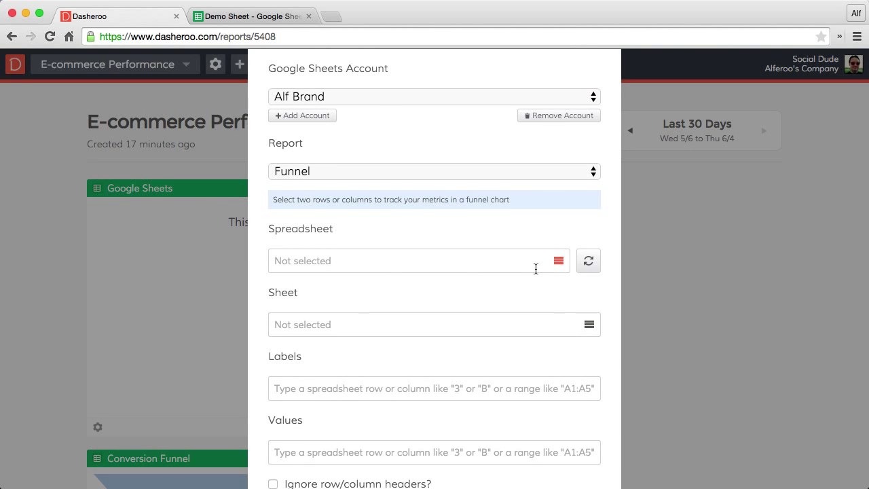
left_click(558, 262)
type("a")
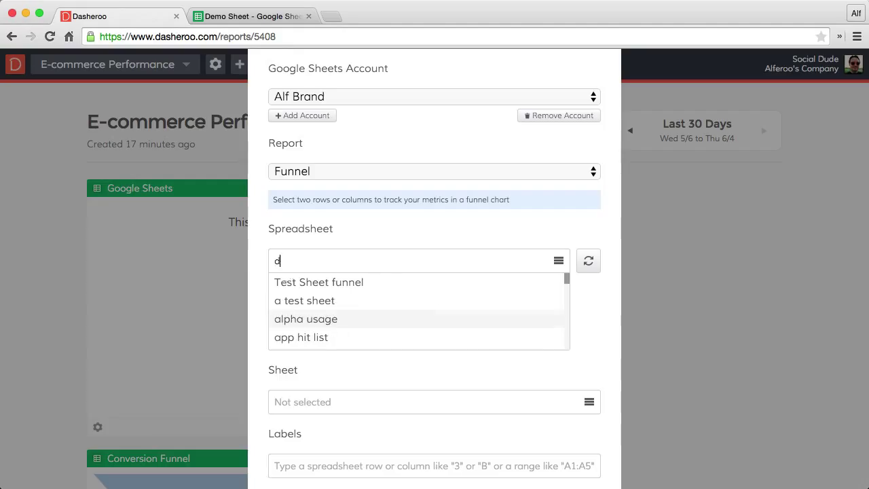
type("em")
left_click(325, 290)
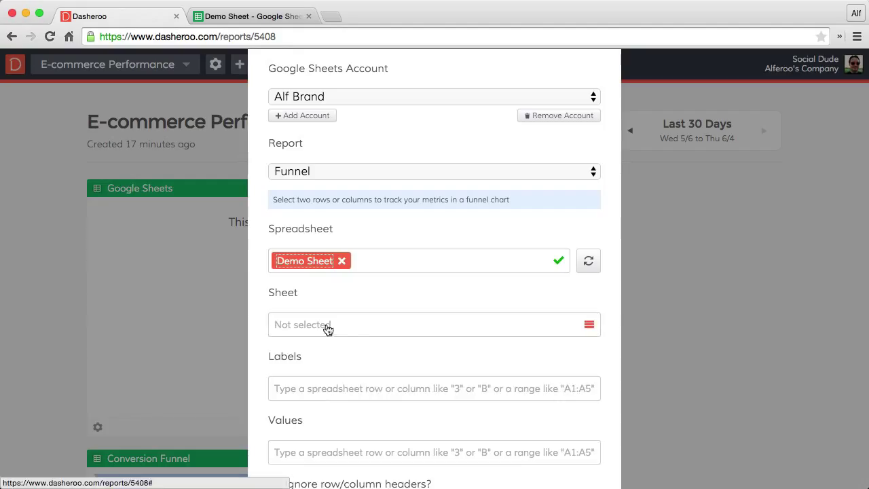
left_click(326, 326)
left_click(342, 368)
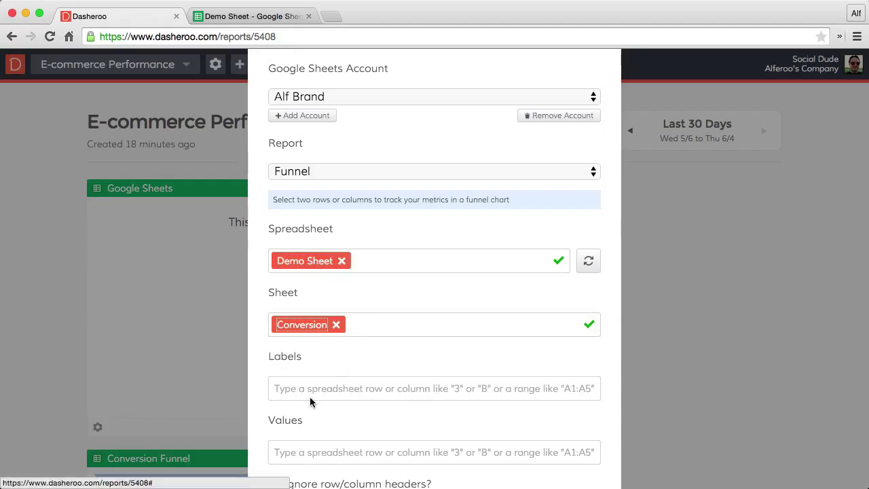
Set labels to a2:a4 and values to c2:c4, then connect the funnel
left_click(285, 388)
type("a2:")
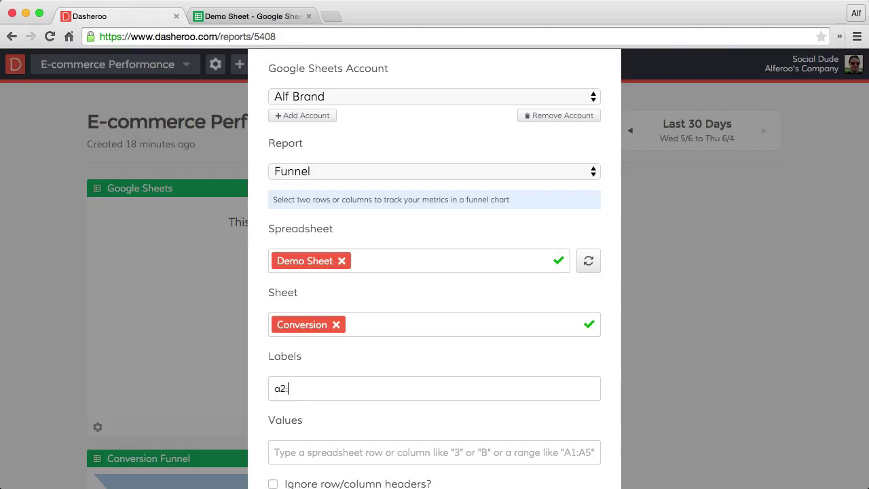
type("a4")
key("Return")
scroll(277, 380, "down", 3)
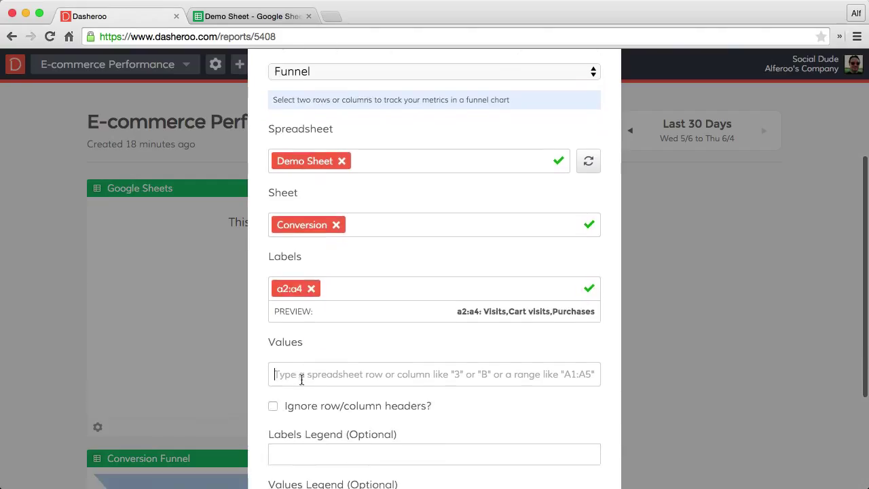
left_click(293, 378)
type("c2:c4")
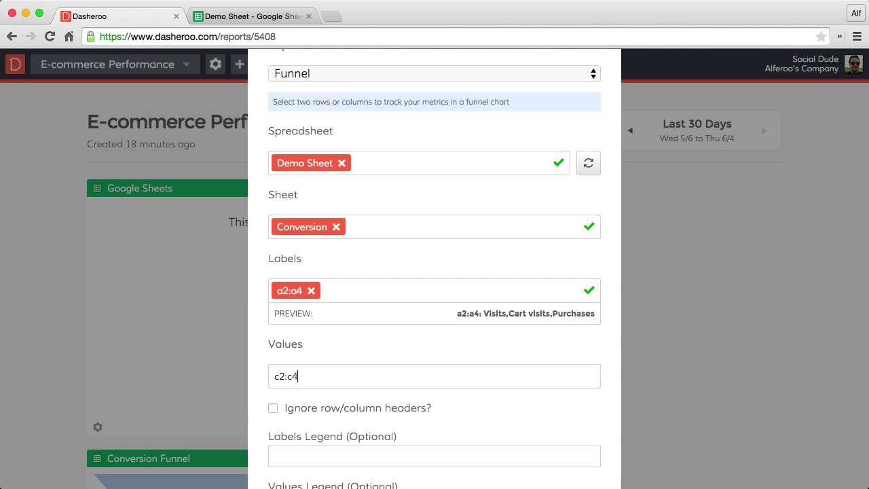
key("Tab")
scroll(315, 376, "down", 5)
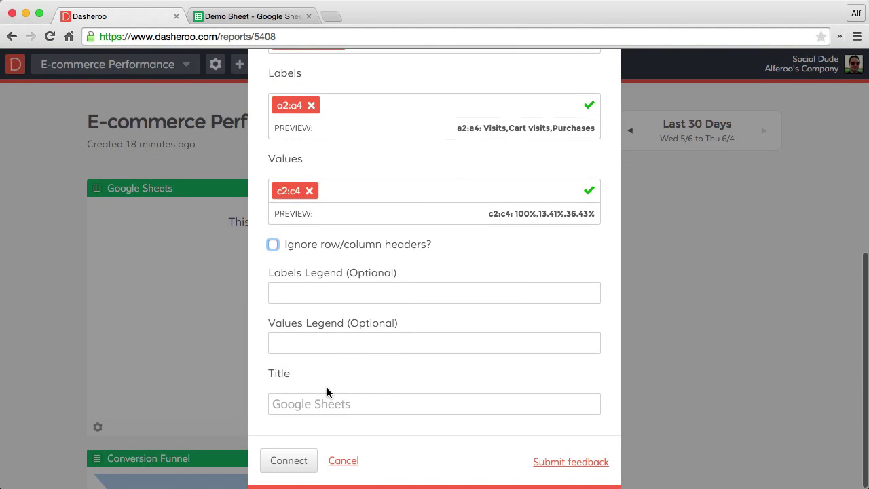
left_click(285, 467)
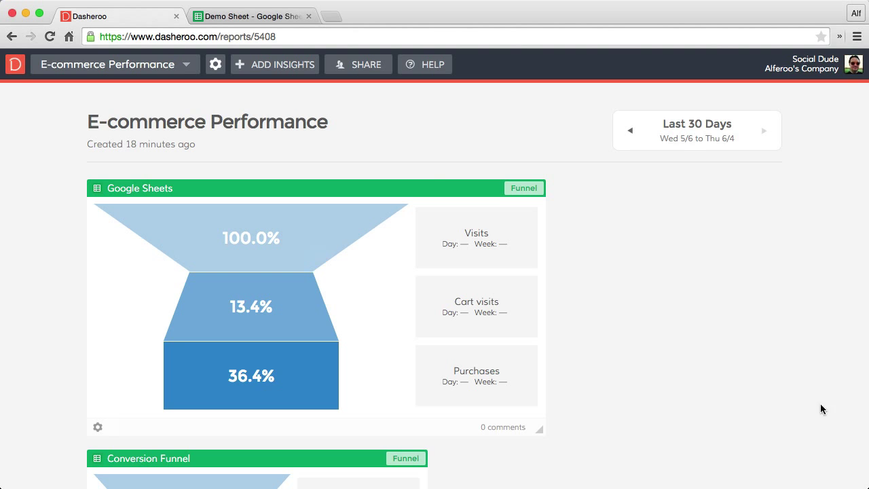
Narrow the percentage funnel to 3 x 2 and move it beside the Conversion Funnel
left_click_drag(538, 429, 404, 429)
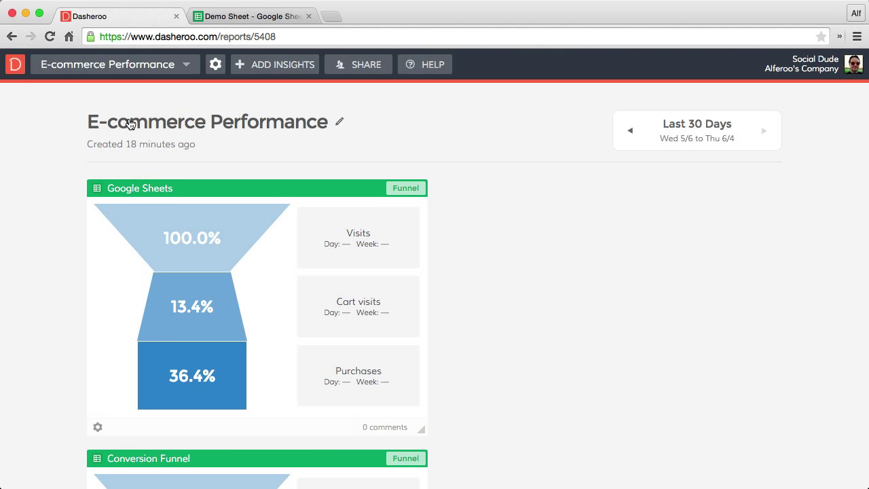
left_click_drag(183, 190, 617, 188)
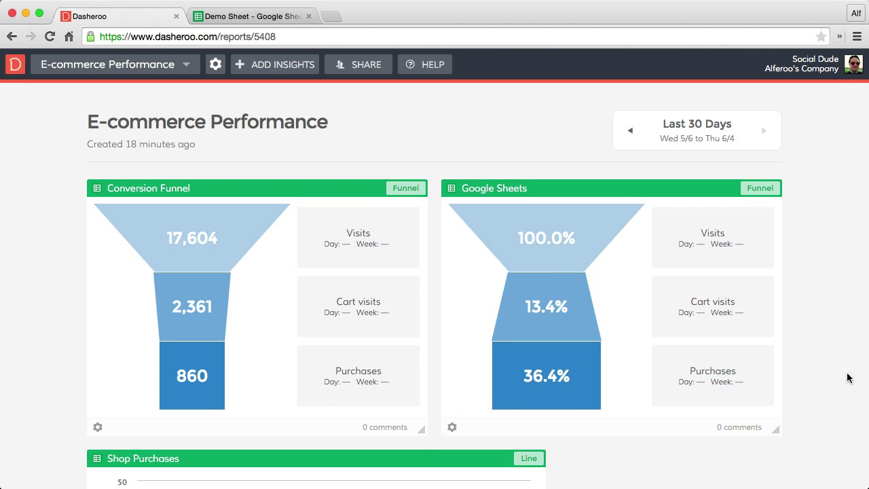
scroll(531, 450, "down", 2)
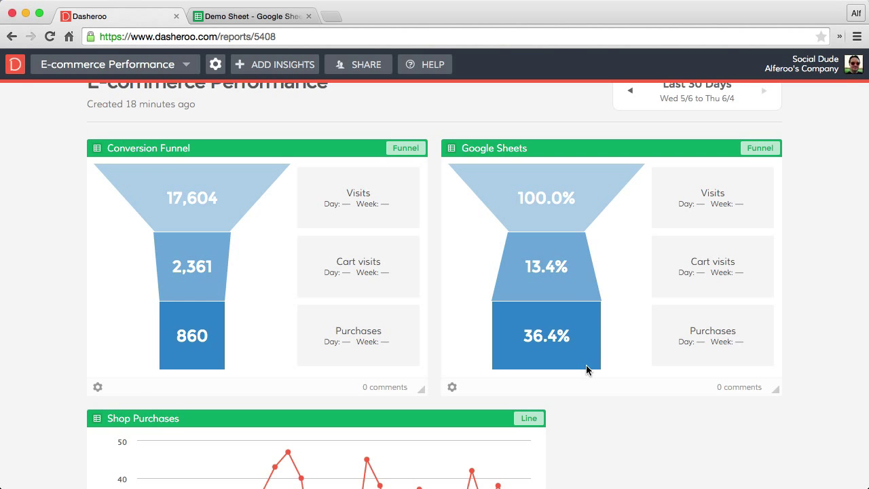
scroll(664, 377, "down", 5)
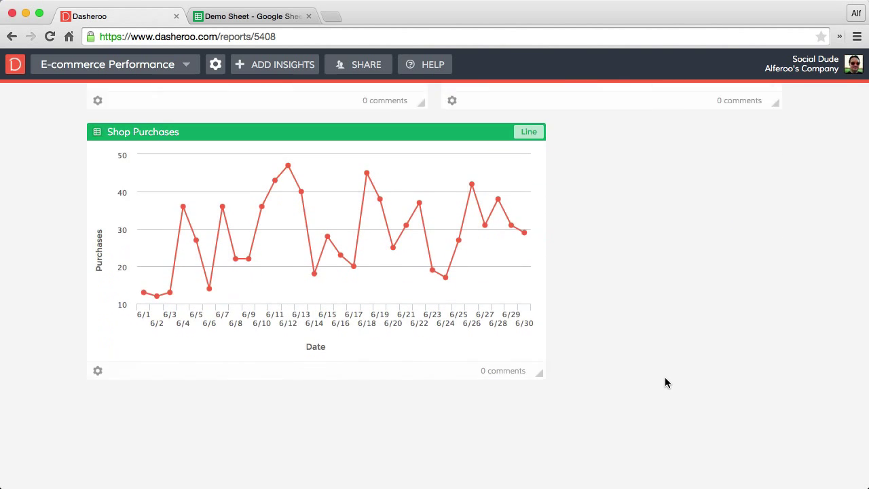
scroll(525, 344, "up", 1)
scroll(634, 383, "up", 3)
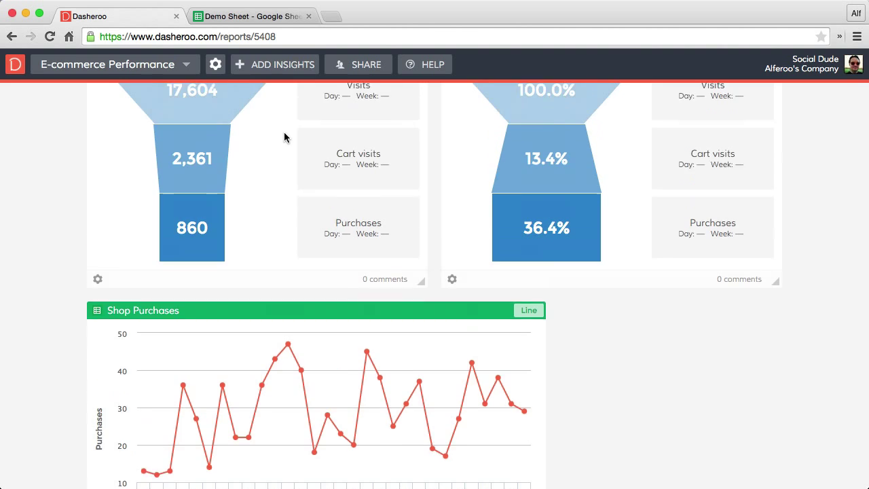
Add a new Google Sheets Pie insight and save it to reach its configuration
left_click(271, 65)
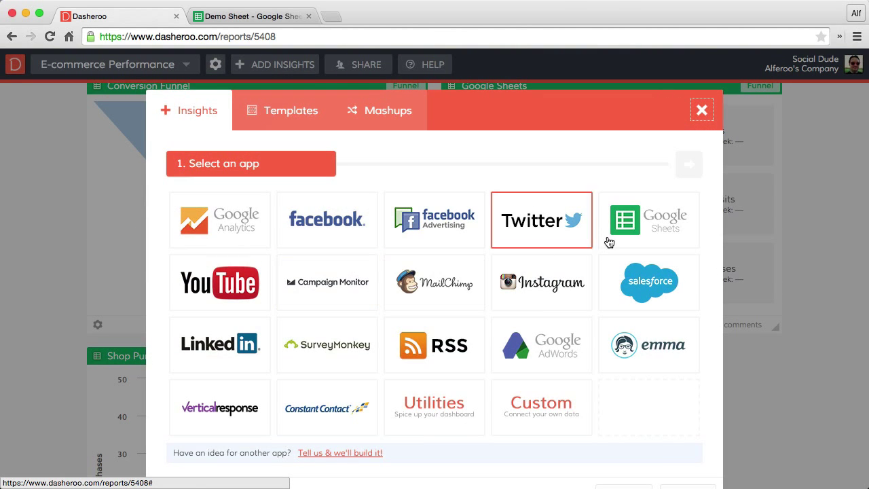
left_click(650, 207)
scroll(232, 273, "down", 3)
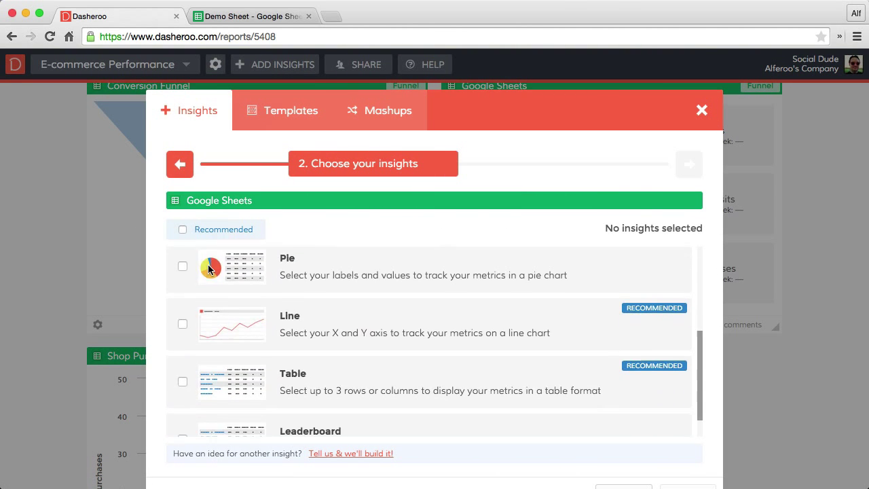
left_click(182, 279)
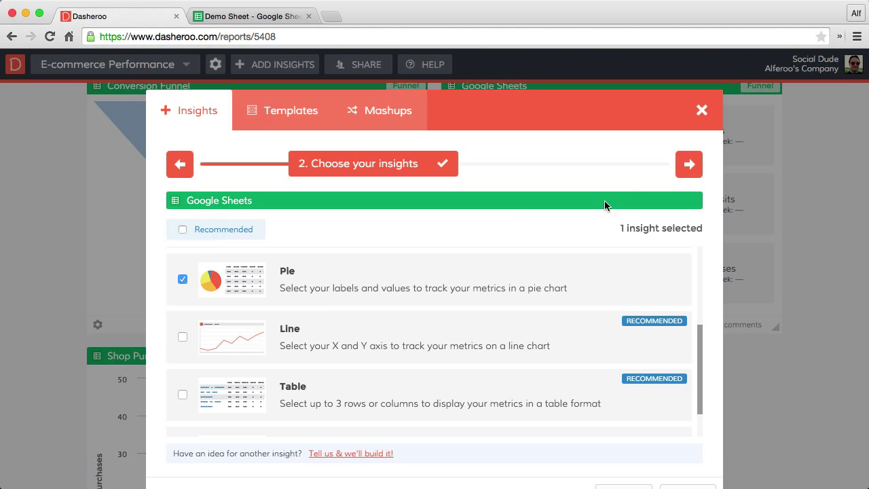
left_click(689, 164)
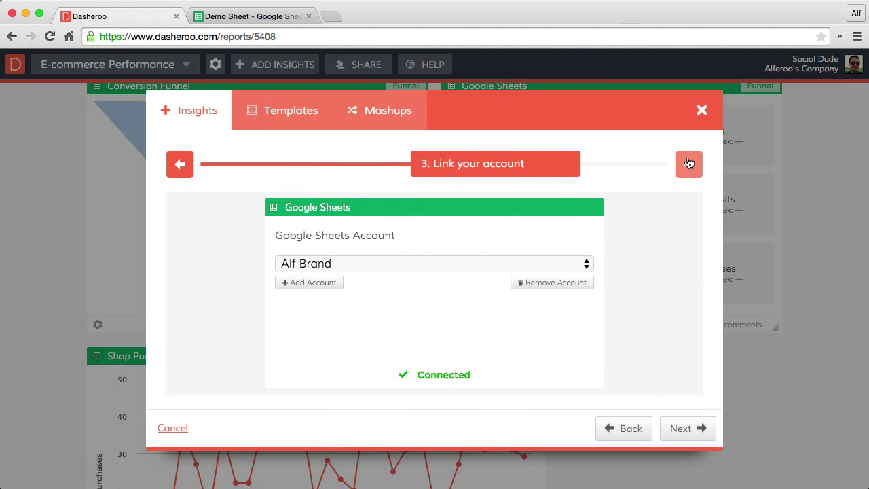
left_click(682, 429)
left_click(679, 428)
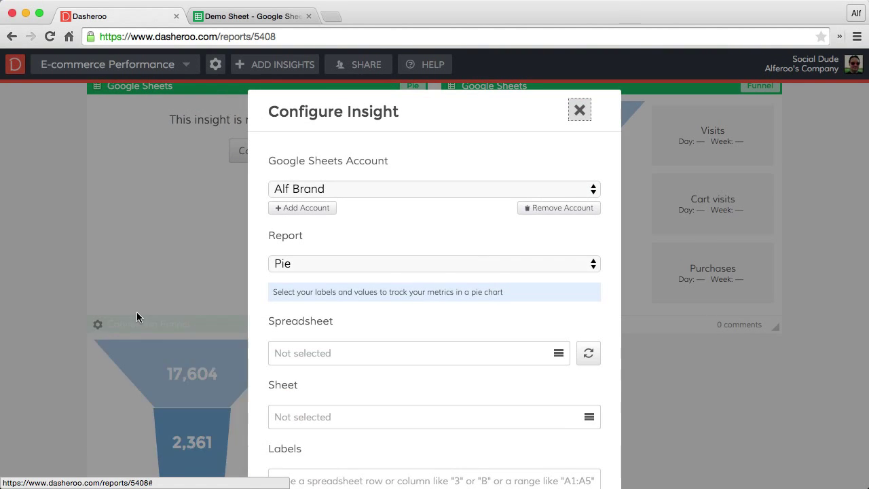
Choose Demo Sheet as the spreadsheet and Items sold as the sheet
scroll(481, 312, "down", 2)
left_click(420, 286)
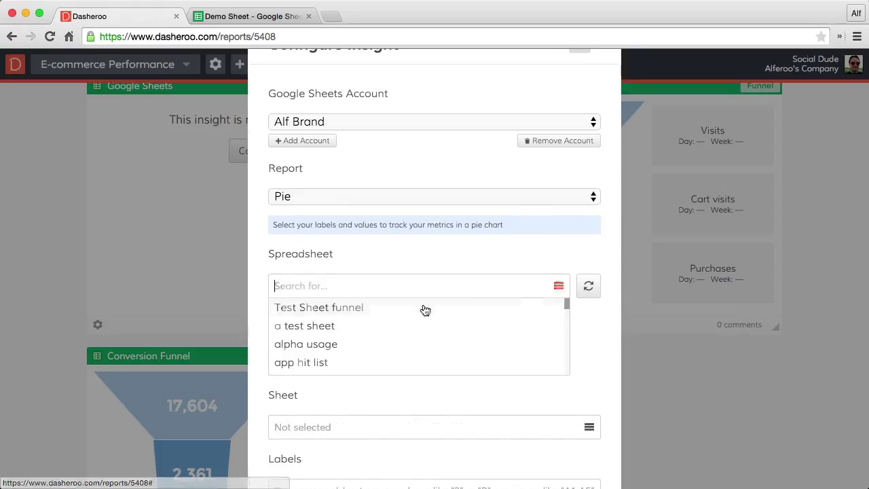
type("dem")
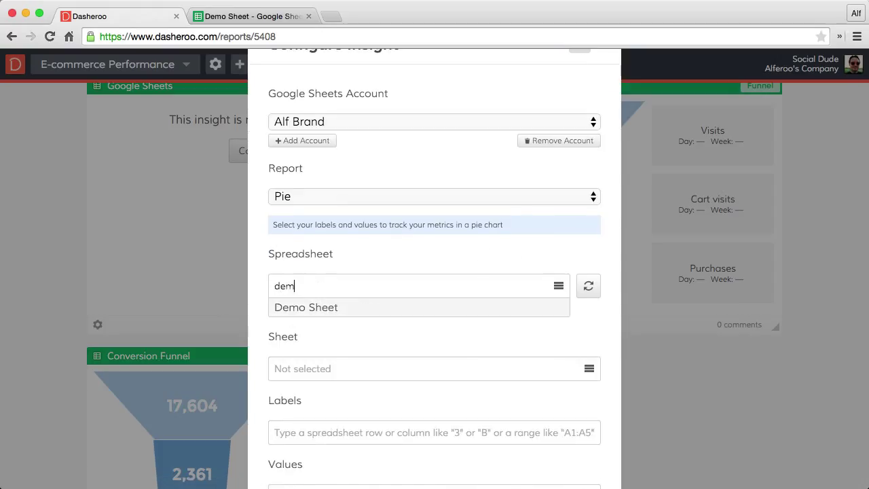
left_click(335, 311)
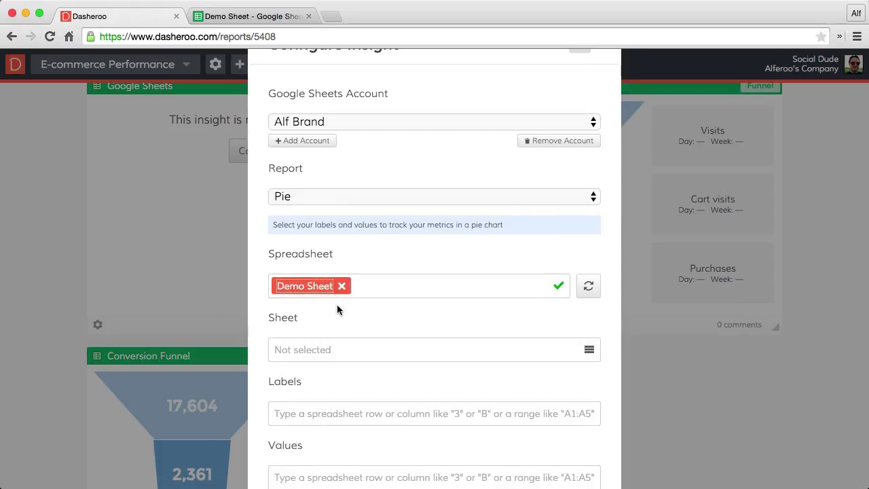
left_click(588, 351)
left_click(305, 410)
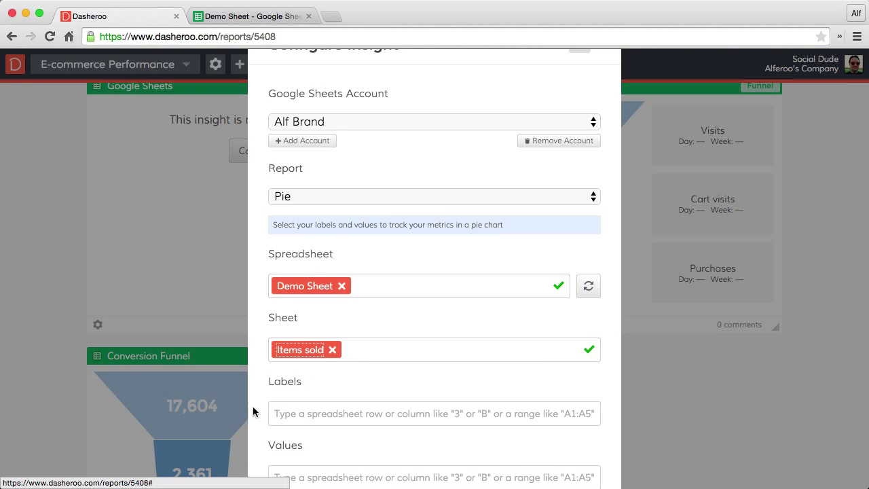
scroll(263, 393, "down", 2)
scroll(263, 393, "down", 2)
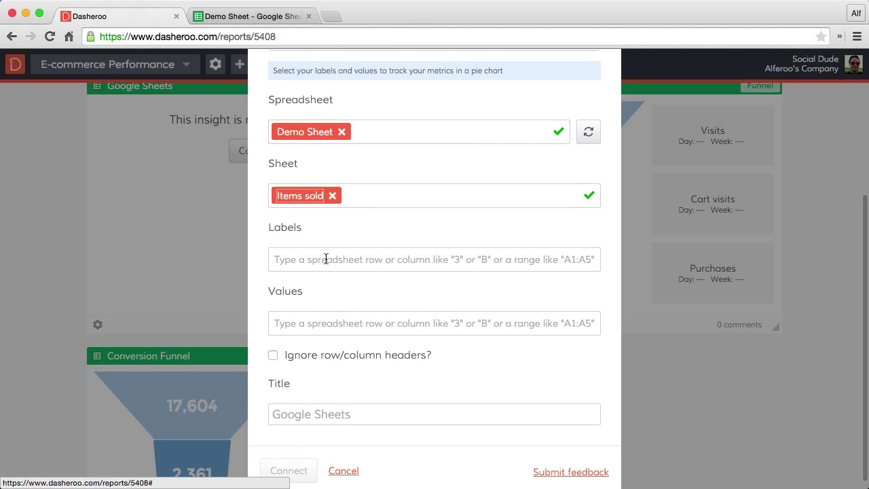
Review the five products and sold counts on Demo Sheet's Items sold sheet, then return to Dasheroo
left_click(245, 16)
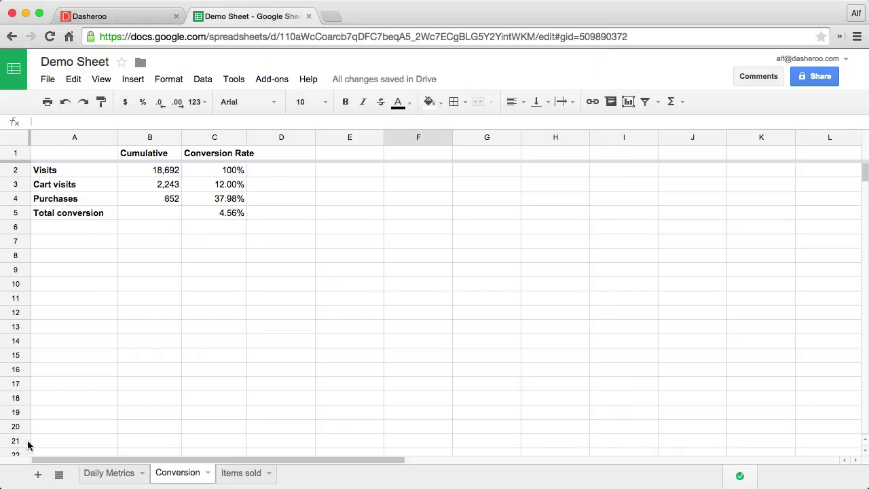
left_click(242, 473)
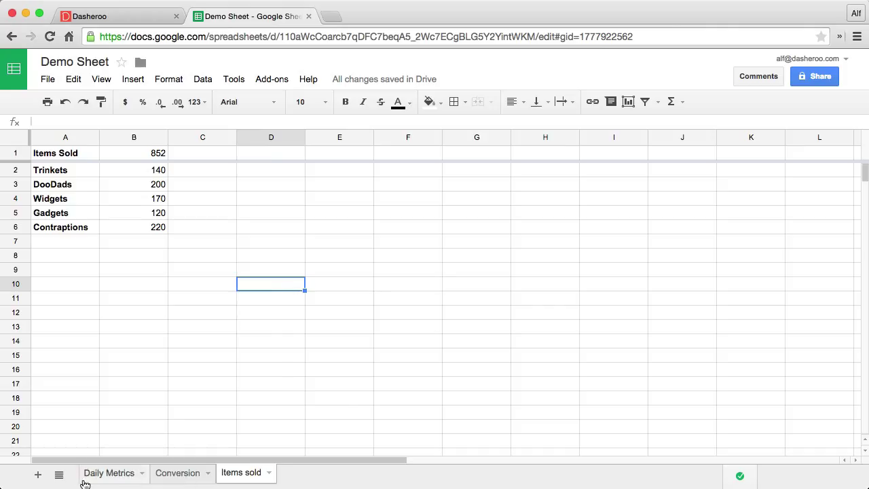
left_click(120, 16)
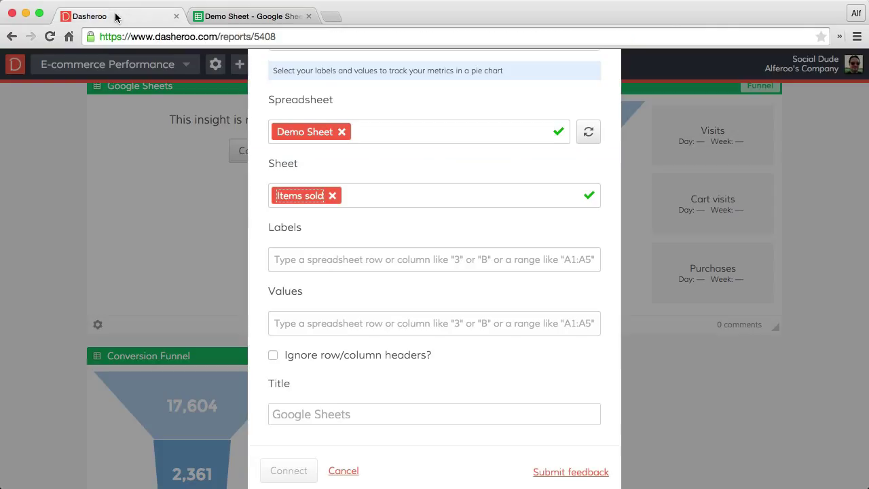
Set the pie chart labels to a2:a6 and values to b2:b6, then connect it
left_click(319, 262)
type("a2")
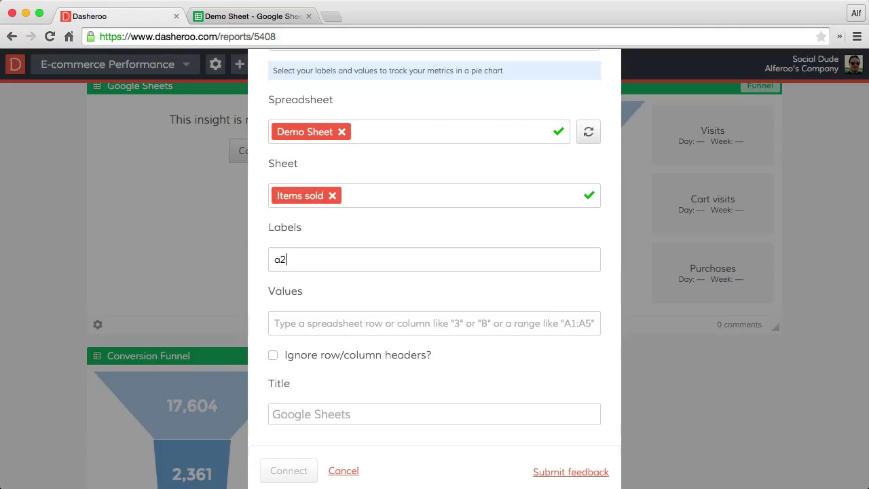
type(":a6")
key("Tab")
type("b")
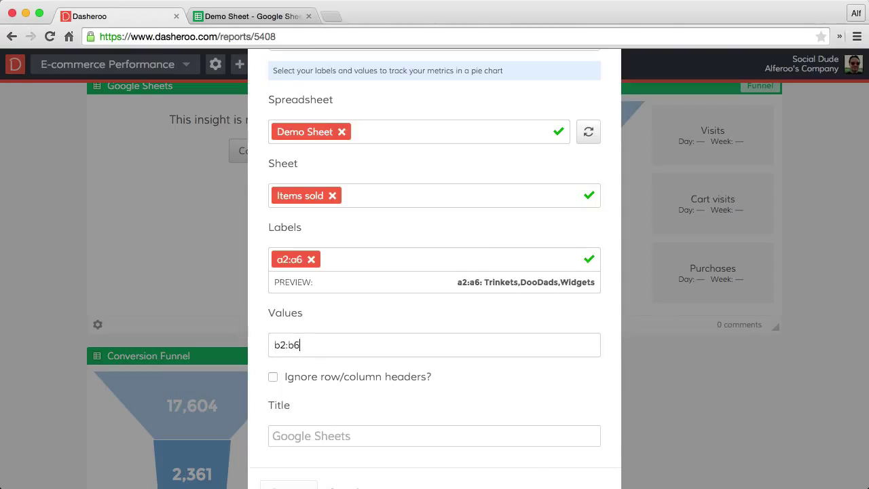
key("Tab")
scroll(430, 383, "down", 2)
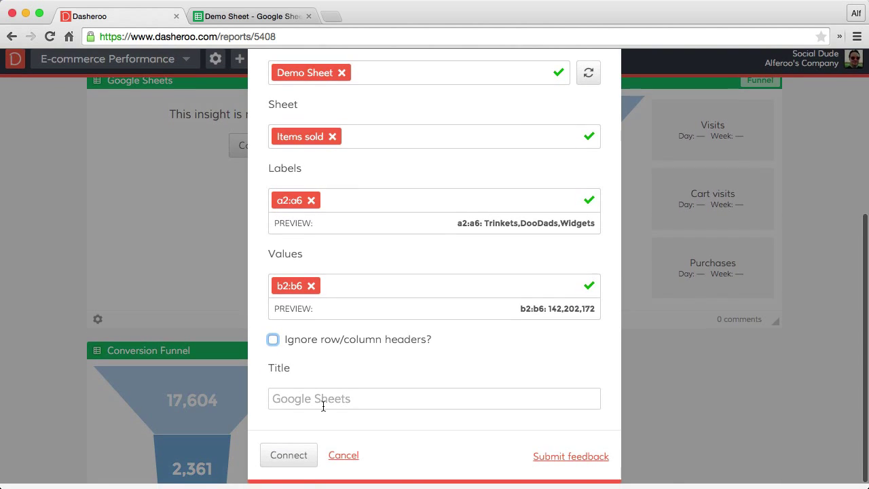
left_click(289, 461)
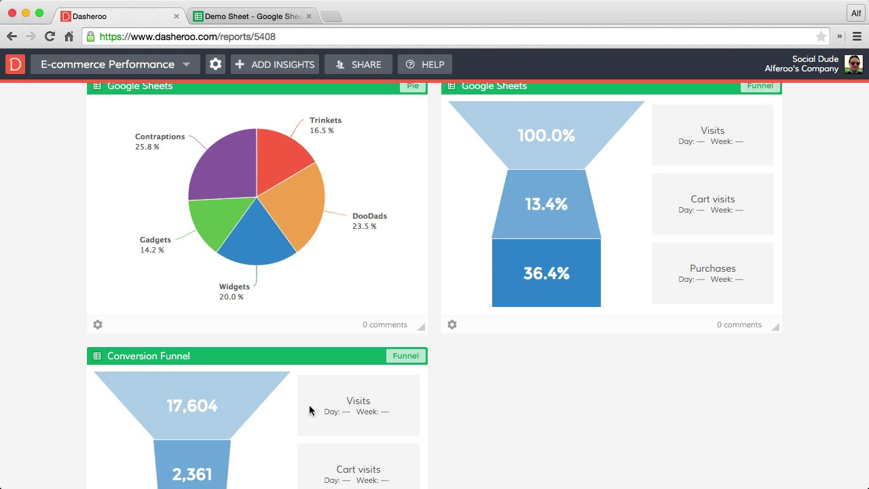
Move the pie chart to the right column and narrow Shop Purchases to 3 x 2 beside it
left_click_drag(277, 91, 673, 333)
scroll(667, 345, "down", 5)
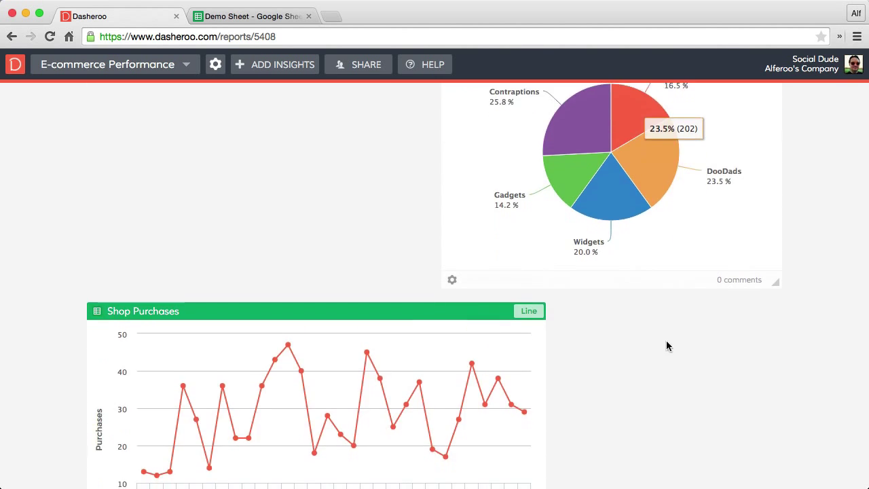
left_click_drag(546, 385, 417, 373)
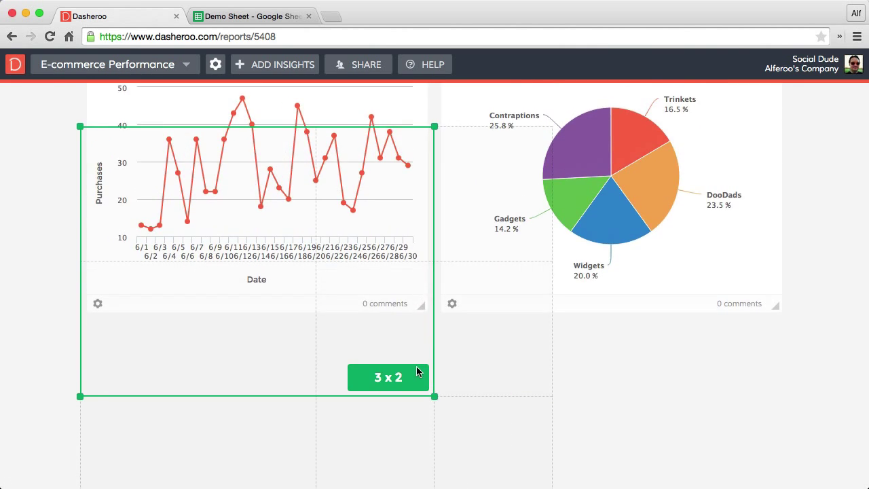
scroll(630, 252, "up", 5)
scroll(630, 252, "up", 2)
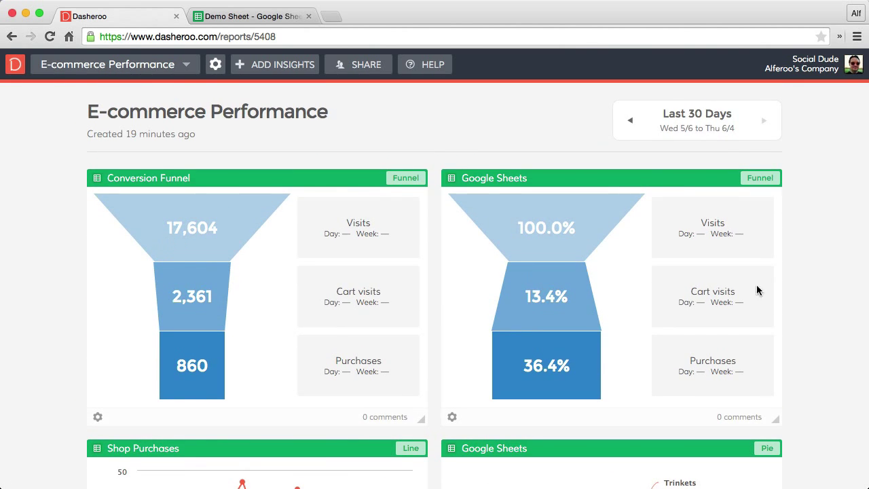
scroll(760, 298, "down", 1)
scroll(749, 292, "down", 3)
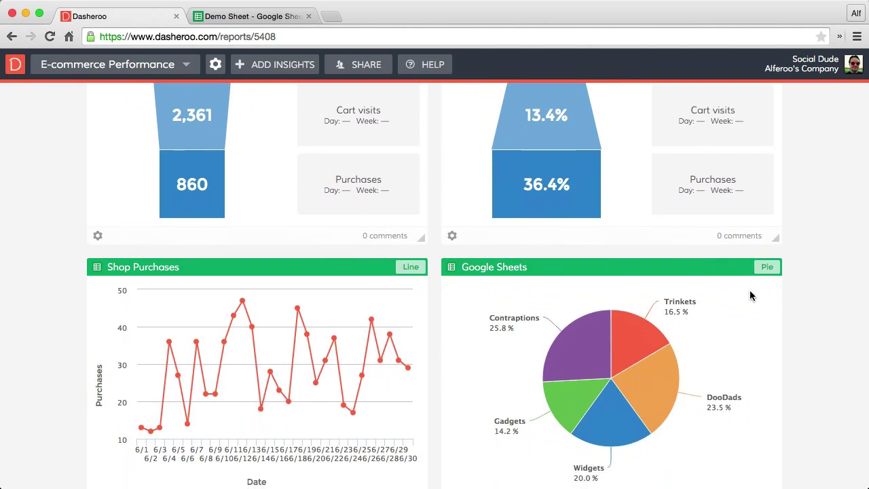